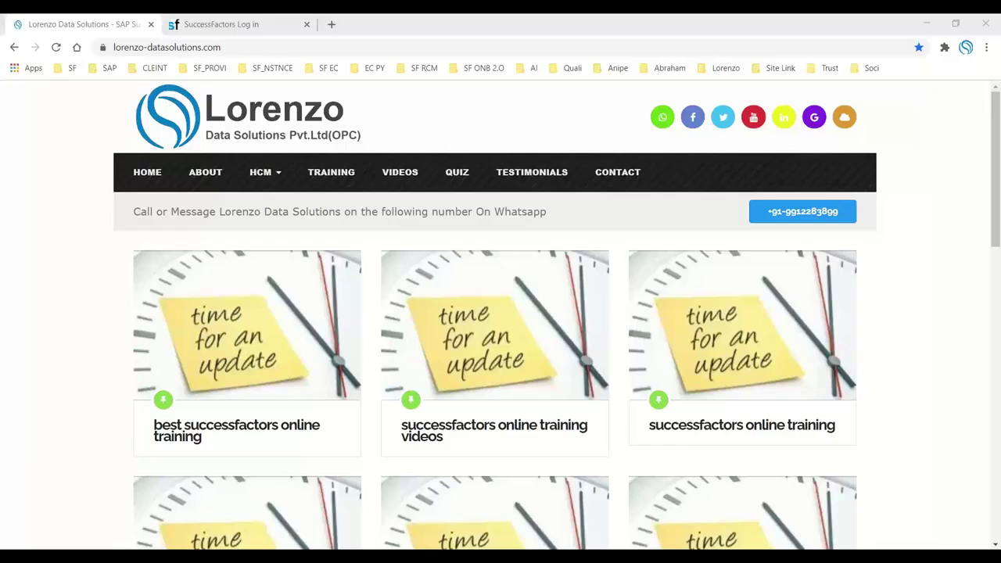
- Switch from the Lorenzo Data Solutions page to the SuccessFactors log-in browser tab
left_click(280, 26)
- Sign in to SuccessFactors and go to the Recruiting module's Job Requisitions page
left_click(506, 388)
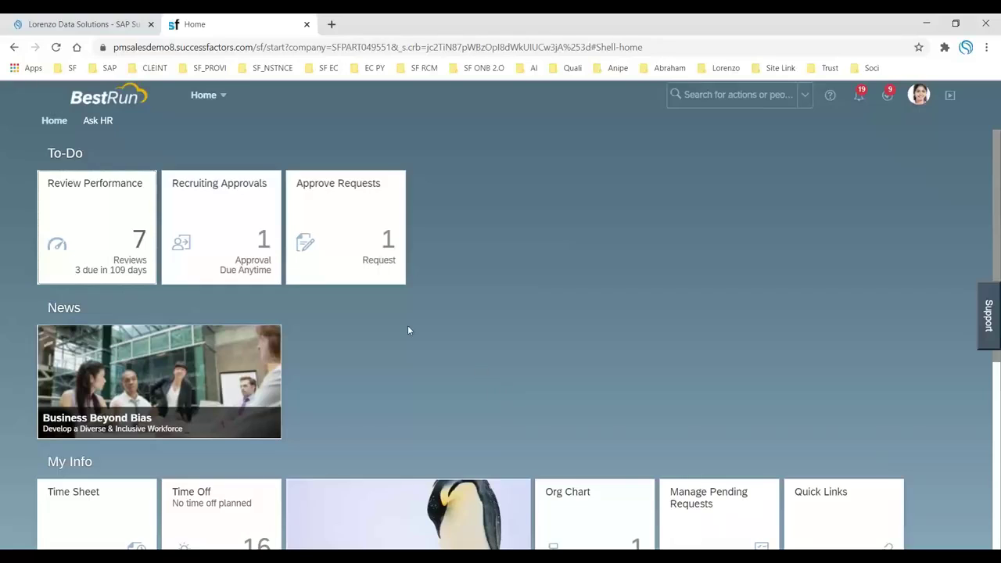
left_click(208, 97)
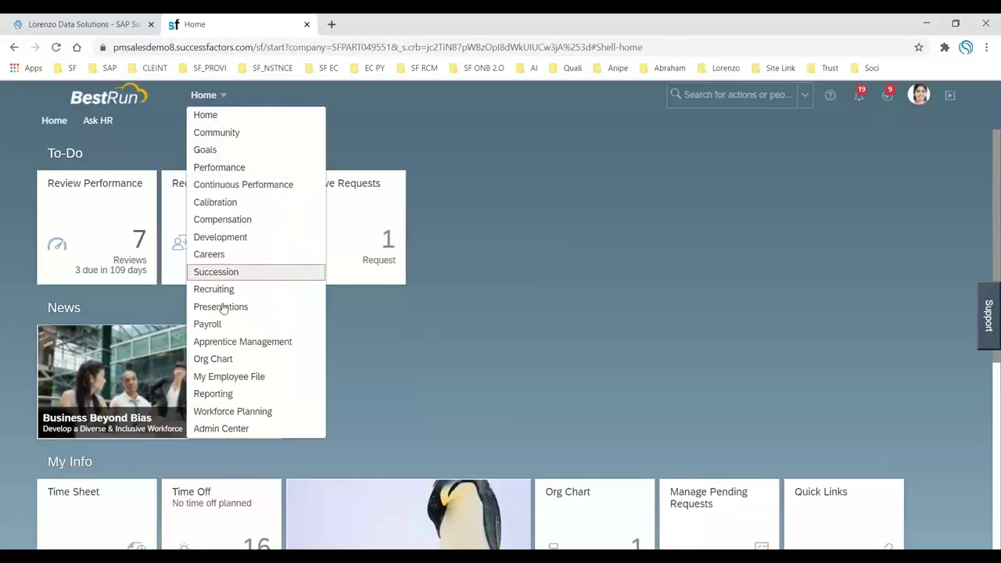
left_click(219, 289)
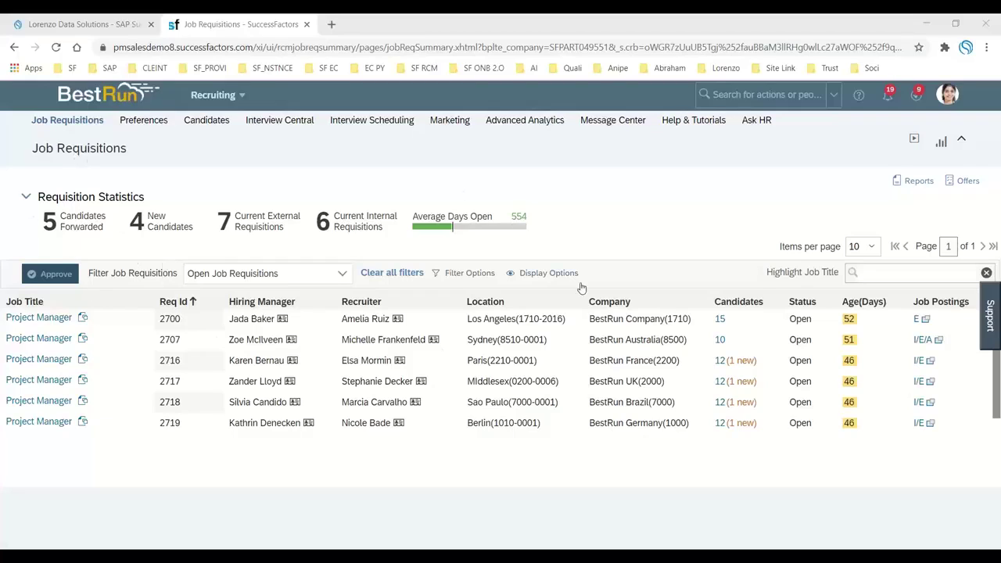
- Open the 15 candidates of Project Manager requisition 2700
left_click_drag(731, 302, 743, 303)
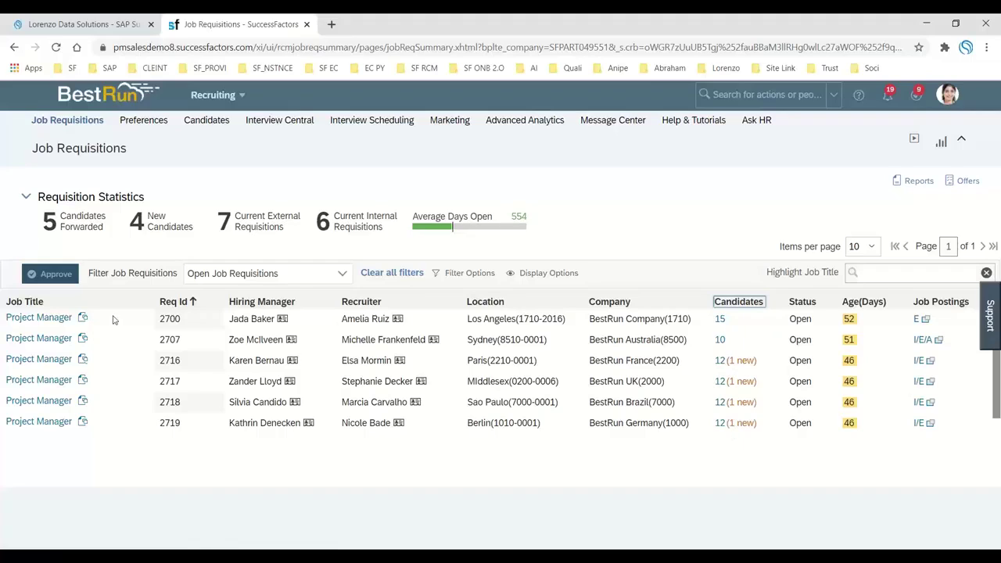
left_click(720, 319)
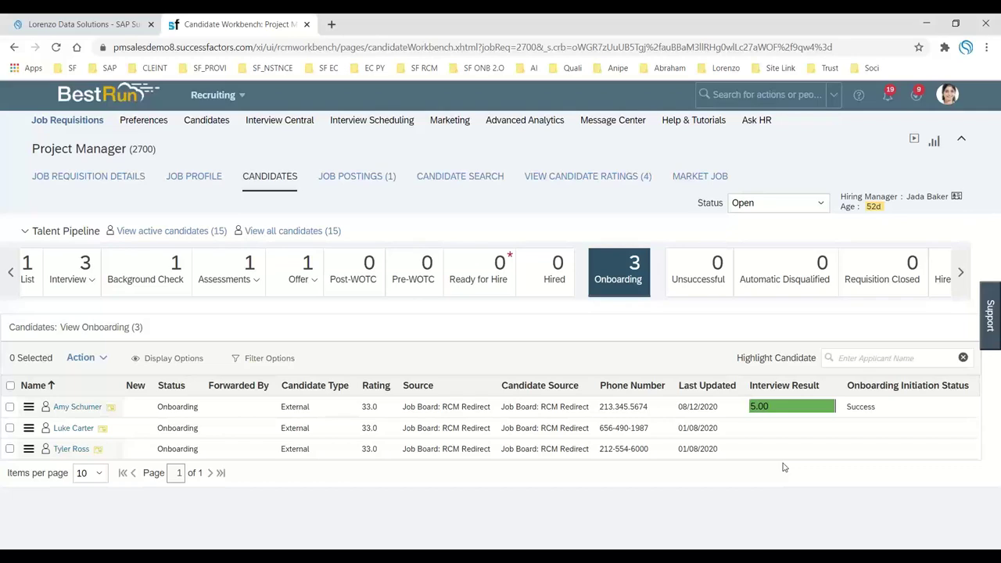
- Shift the Talent Pipeline along and open the third Onboarding candidate's application
left_click(10, 287)
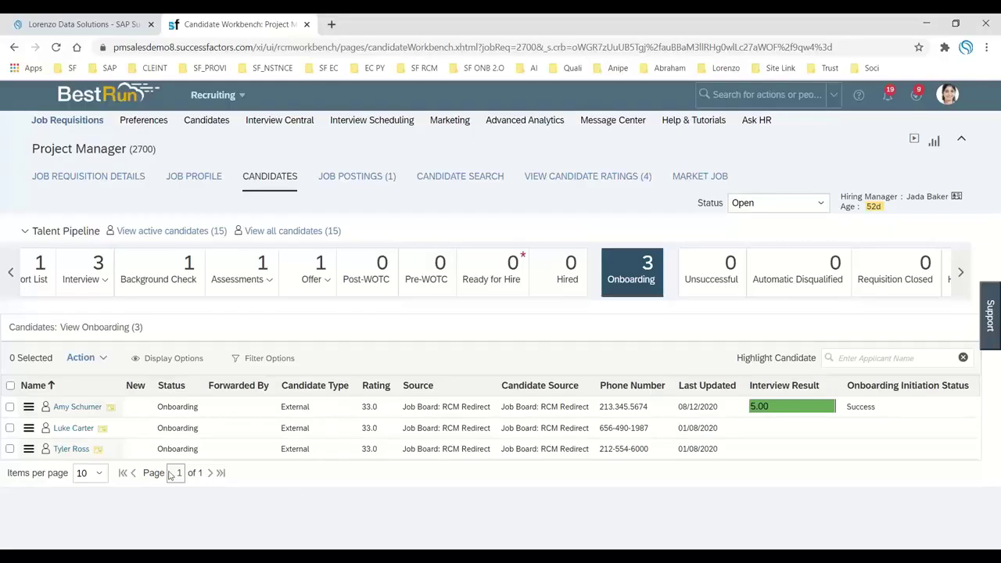
left_click(69, 450)
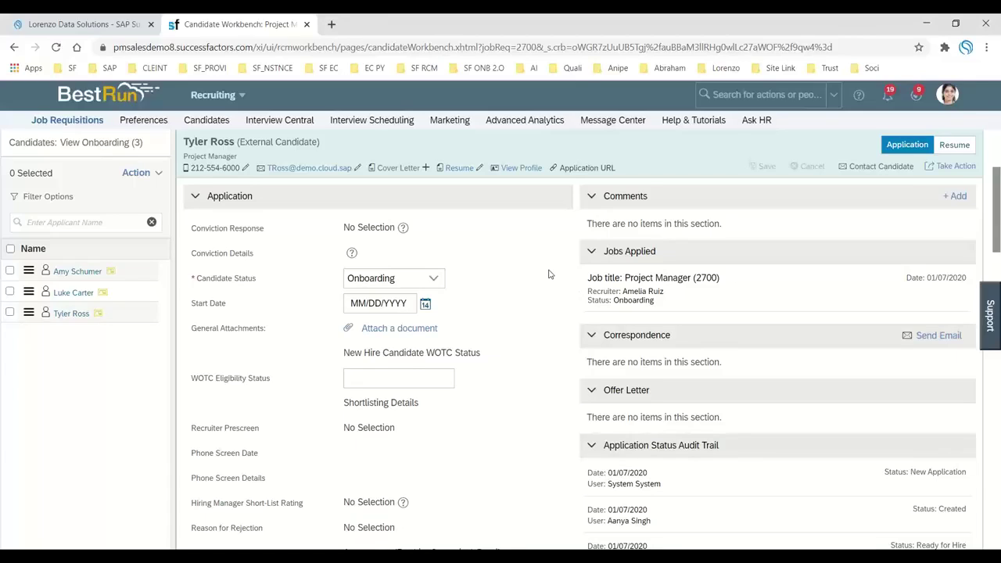
left_click_drag(192, 278, 238, 280)
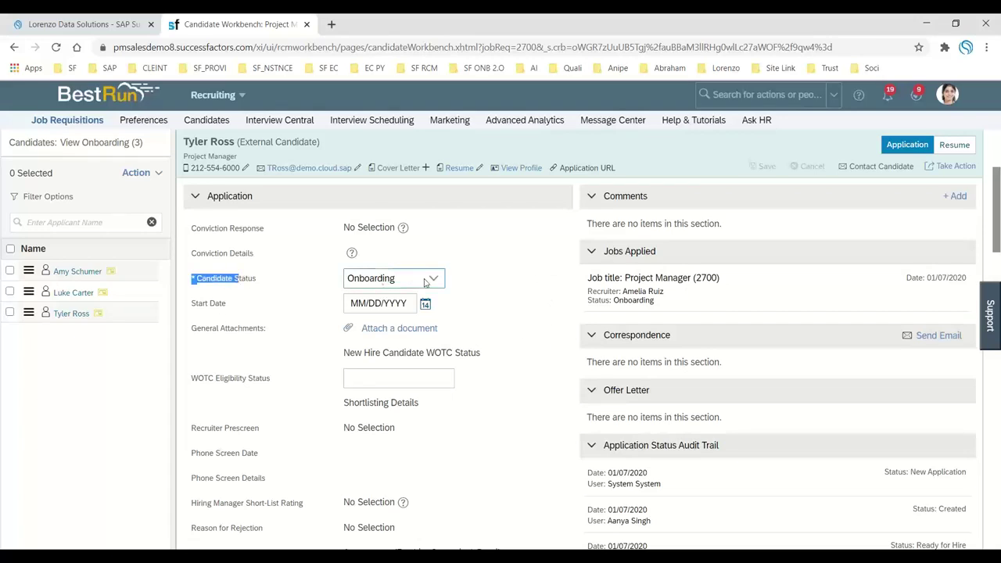
left_click(946, 168)
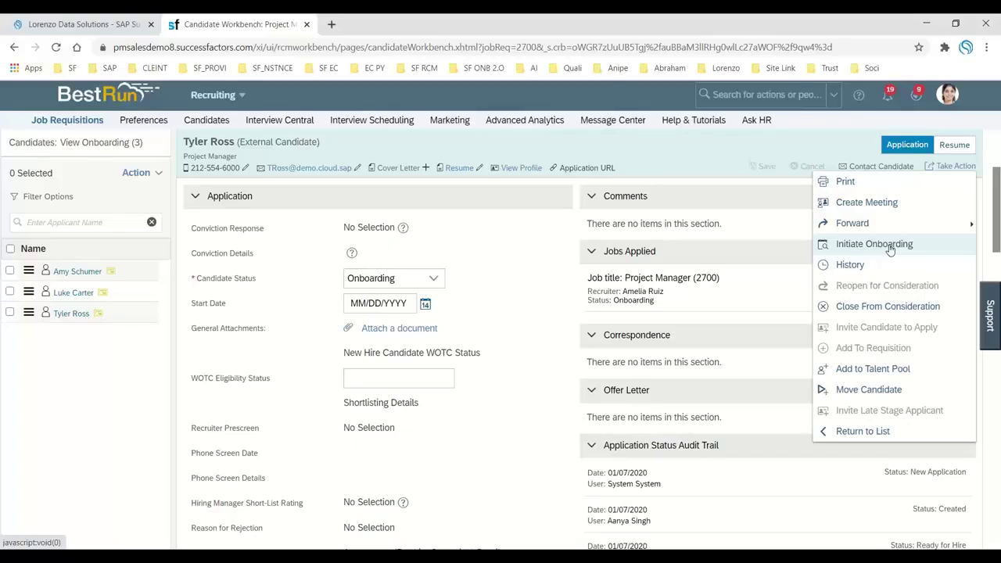
left_click(528, 285)
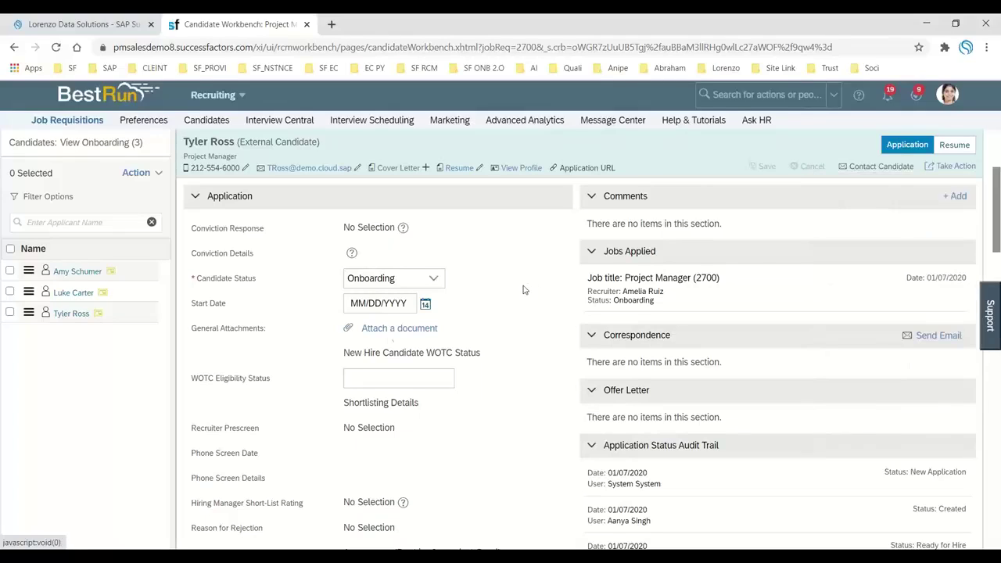
left_click_drag(191, 306, 208, 311)
left_click(230, 311)
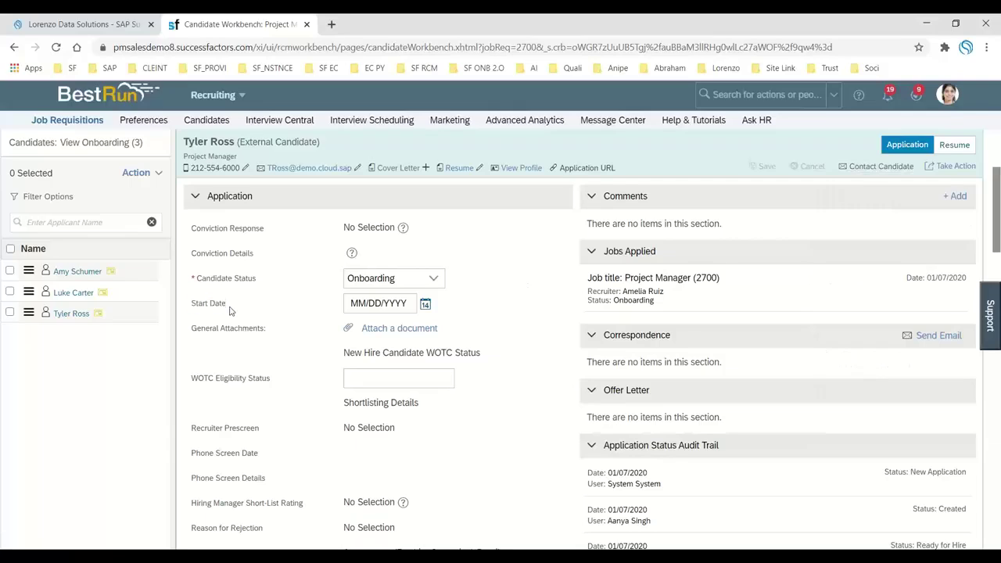
- Set the candidate's Start Date to 14 August 2020 and check the Take Action menu
left_click(426, 306)
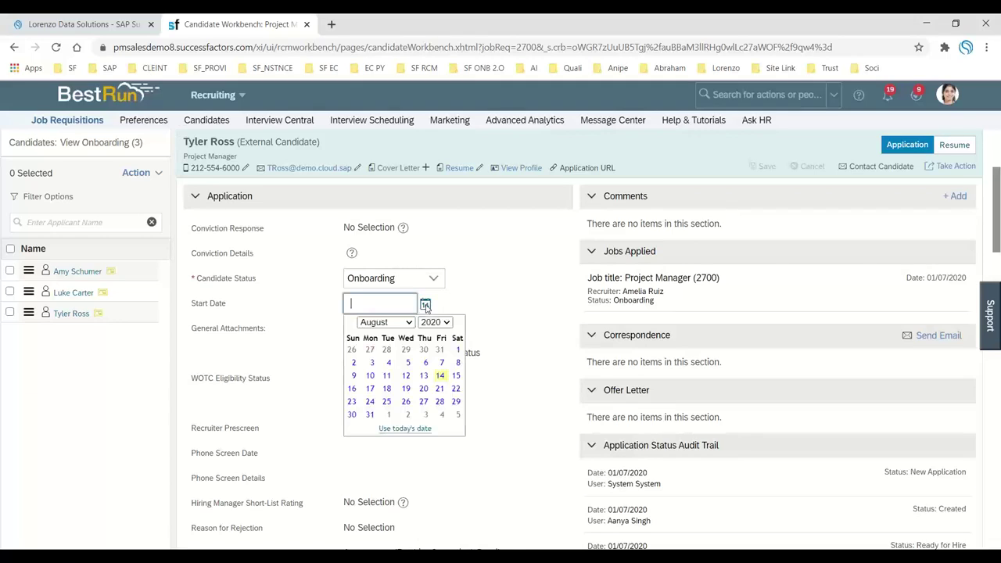
left_click(435, 377)
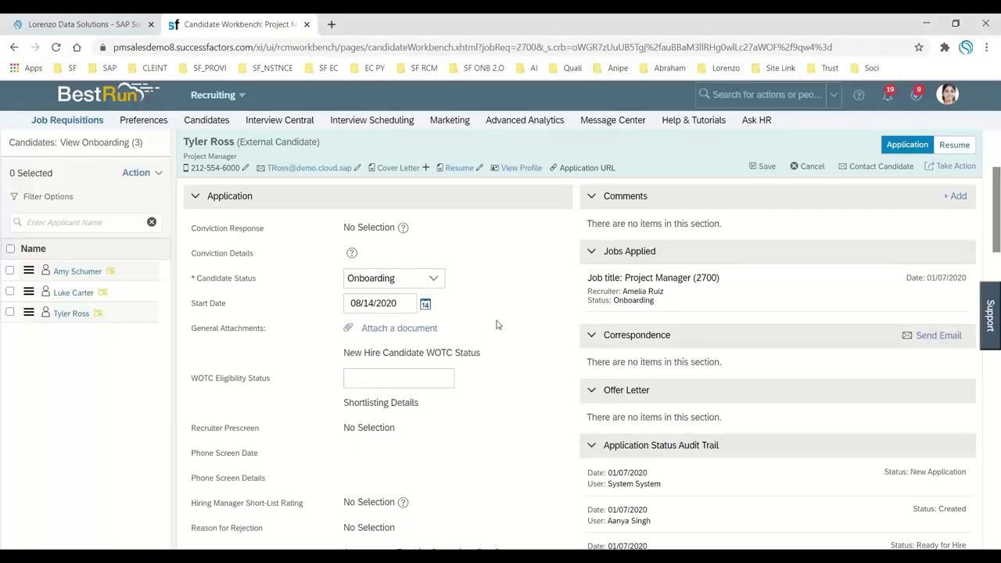
left_click(951, 166)
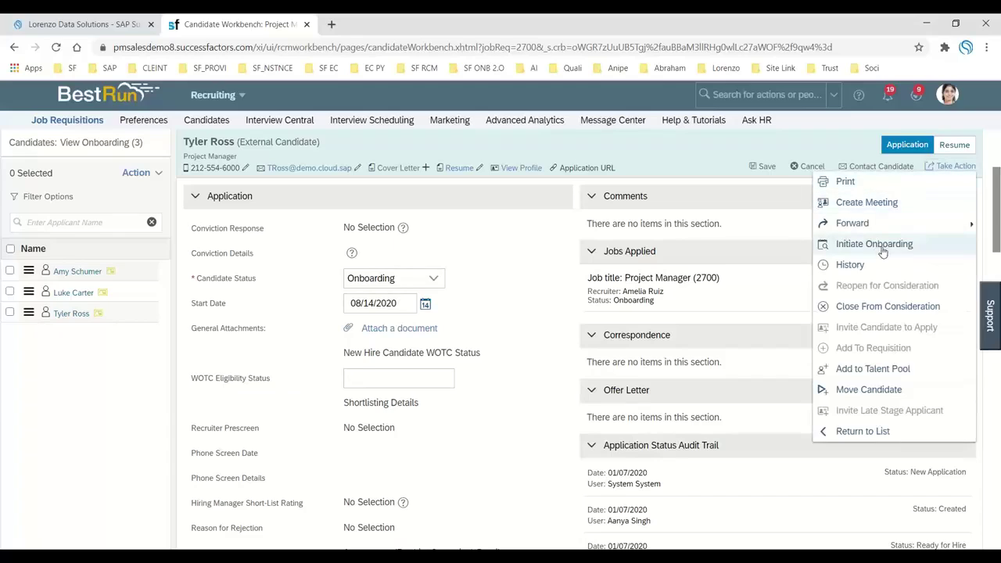
left_click(494, 309)
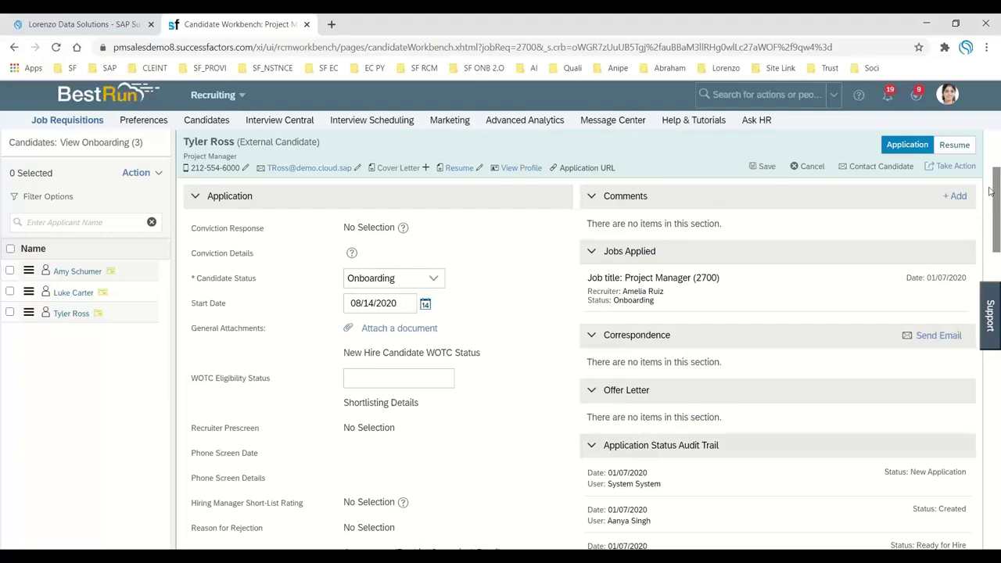
left_click(951, 165)
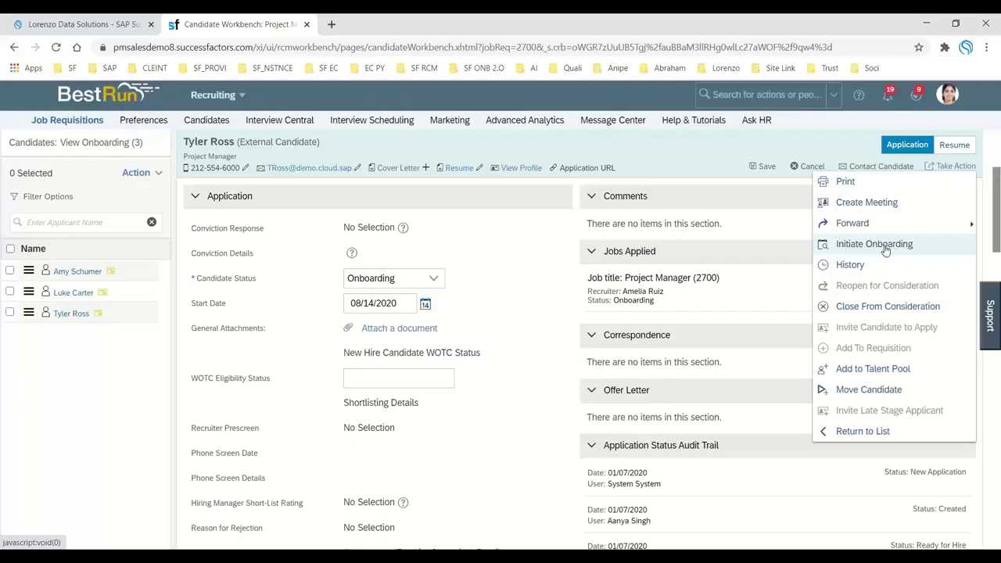
- Attempt Initiate Onboarding, confirm it, and dismiss the missing startDate error
left_click(885, 247)
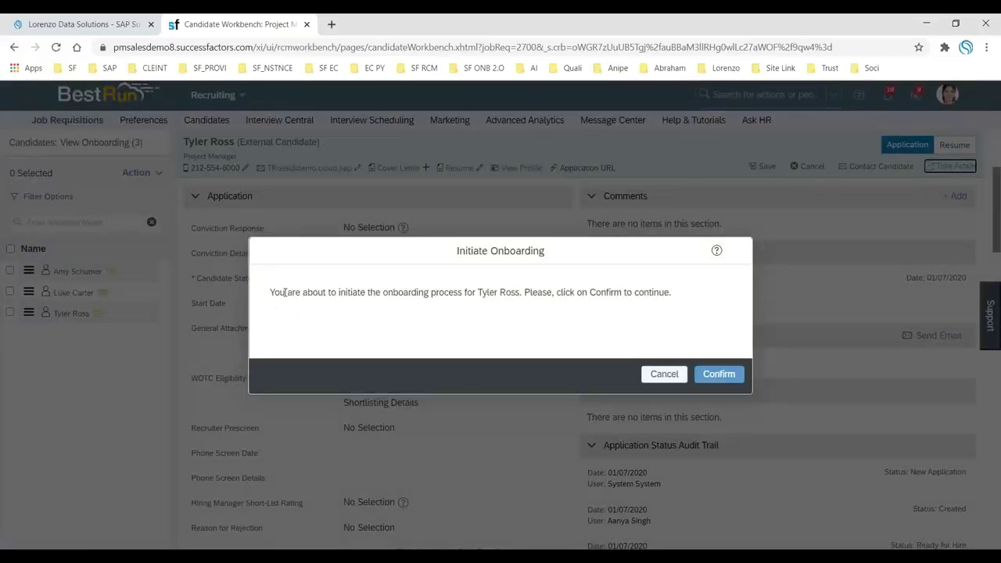
left_click_drag(280, 291, 376, 301)
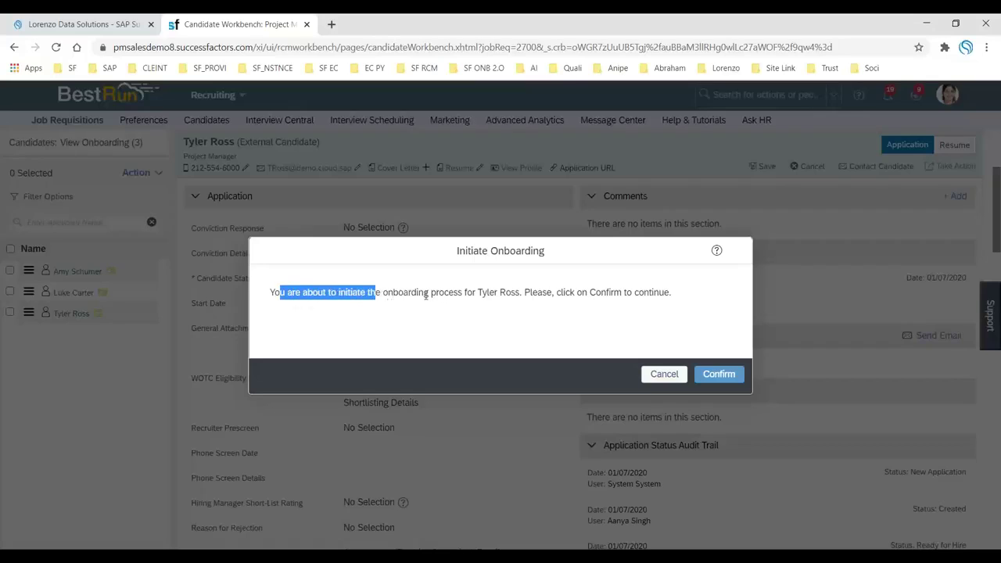
left_click_drag(474, 293, 666, 294)
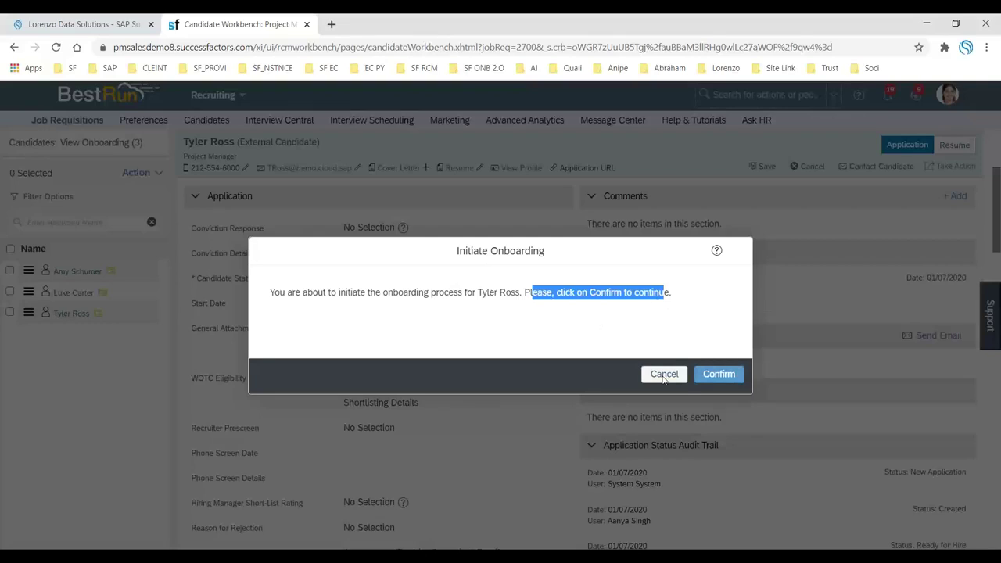
left_click(715, 375)
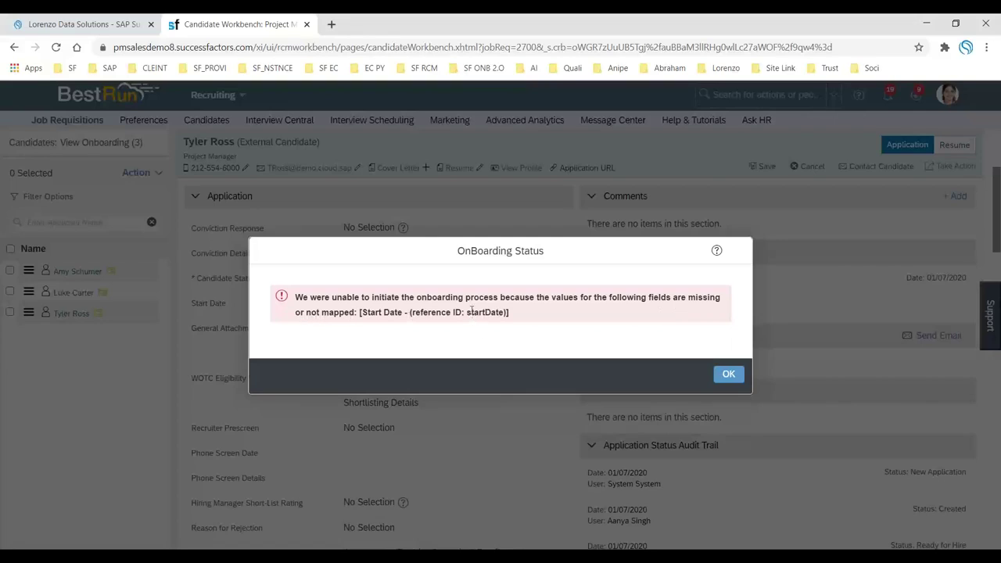
left_click_drag(461, 311, 510, 312)
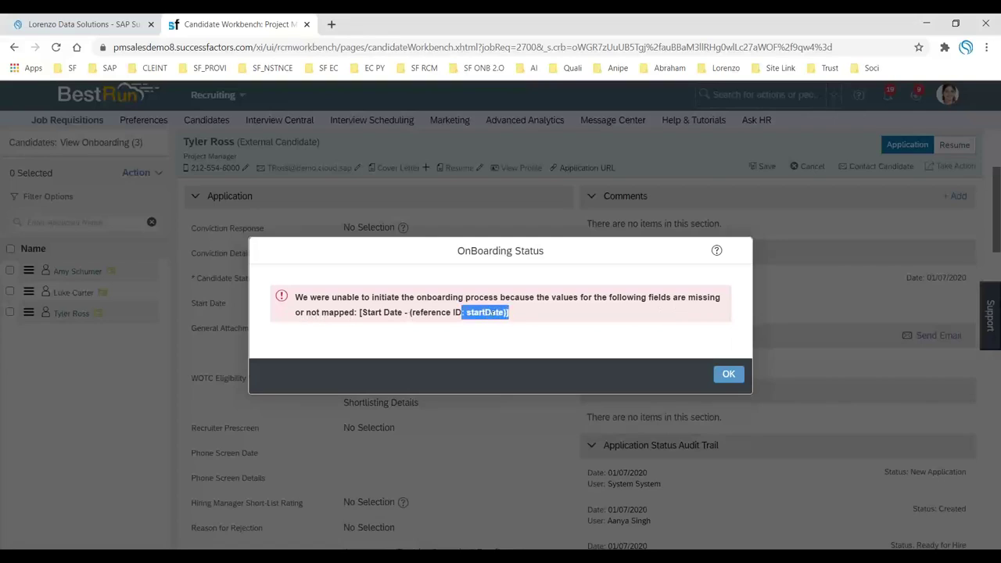
left_click(729, 374)
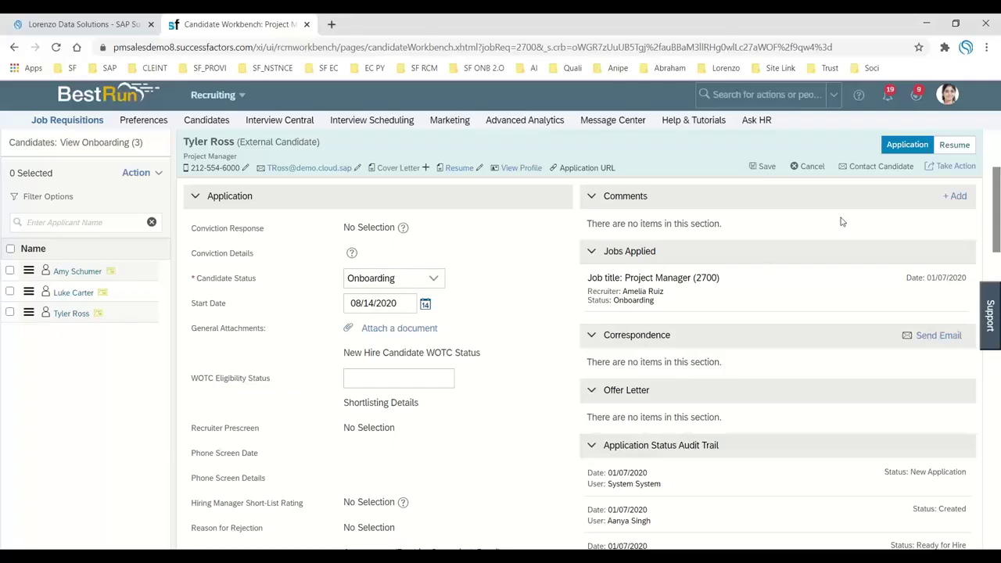
- Save the application with its 08/14/2020 start date
left_click(764, 168)
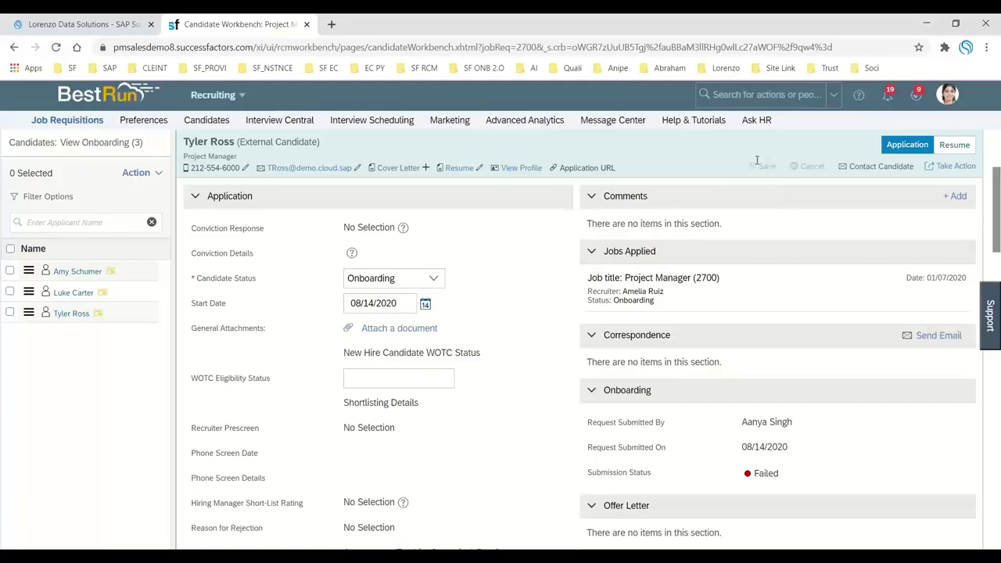
left_click(948, 166)
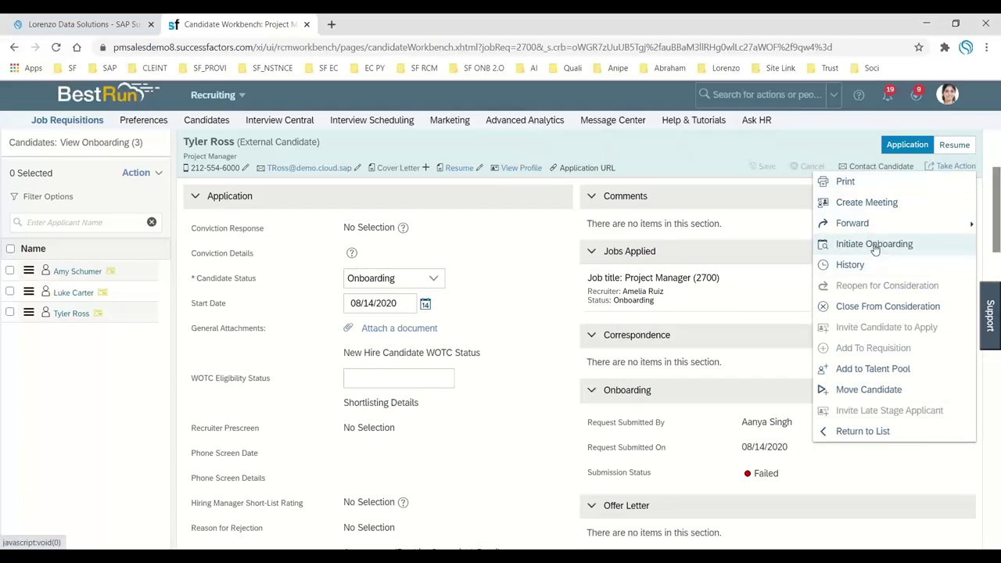
left_click(506, 434)
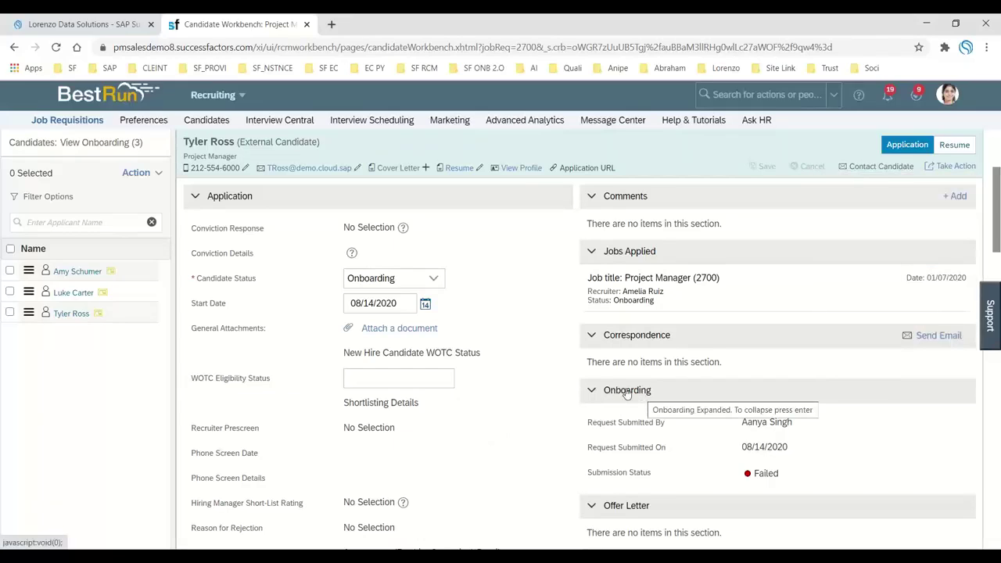
- Highlight the Onboarding section's submitter, 08/14/2020 submission date, Failed status and recruiter name
left_click_drag(588, 423, 612, 427)
left_click(618, 428)
left_click_drag(748, 422, 790, 422)
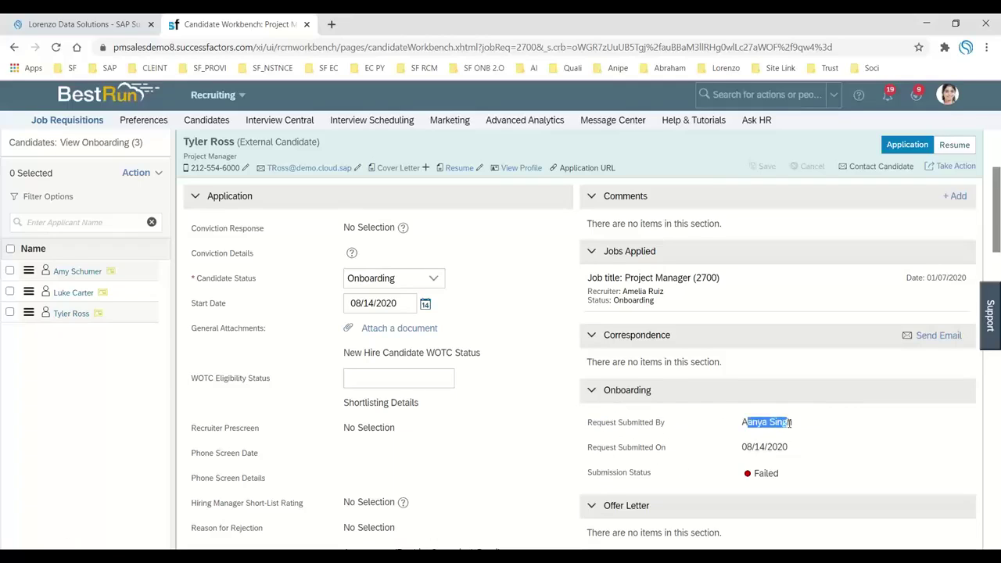
left_click_drag(601, 448, 739, 447)
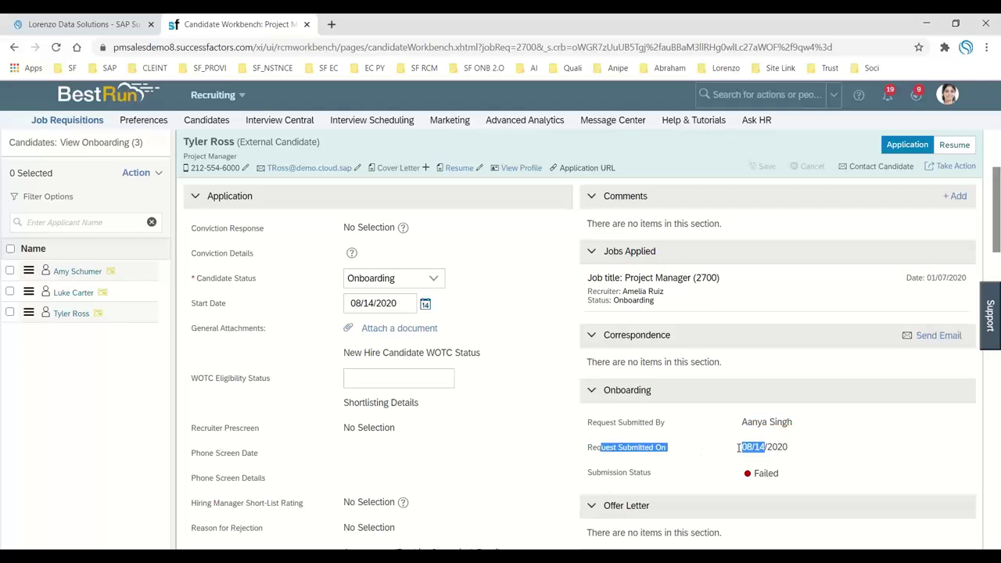
left_click_drag(595, 474, 779, 475)
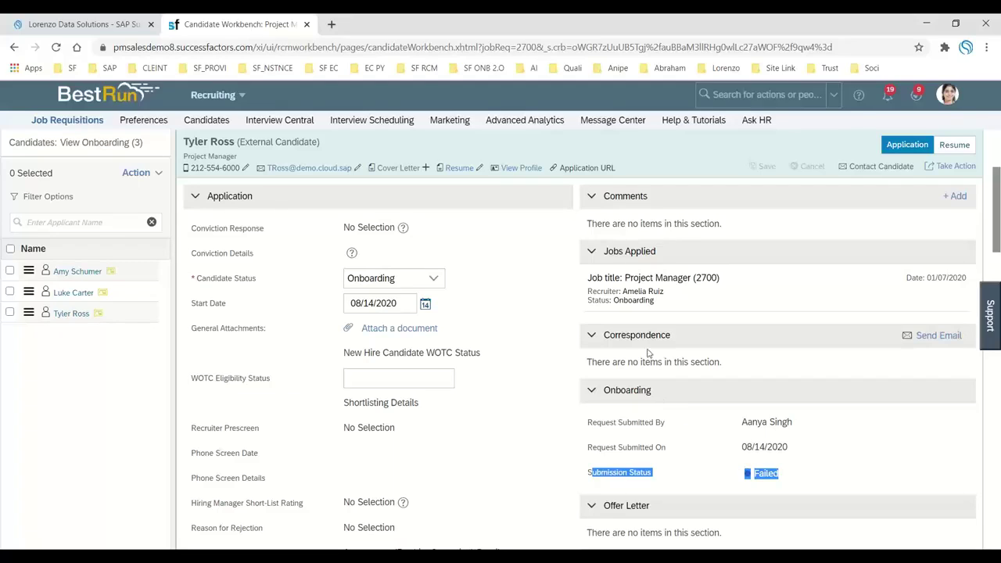
left_click(636, 291)
left_click_drag(626, 292, 664, 291)
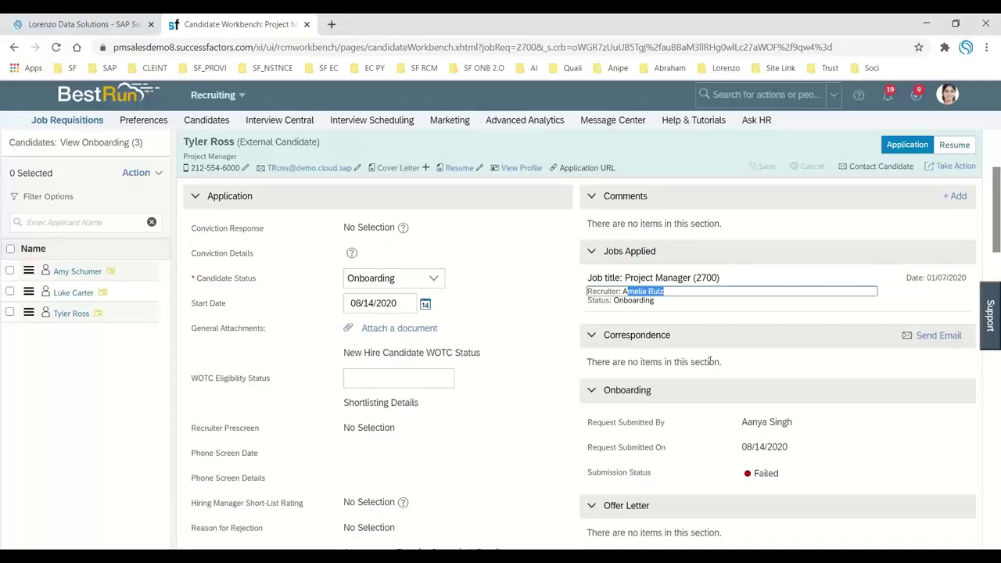
scroll(710, 361, "down", 4)
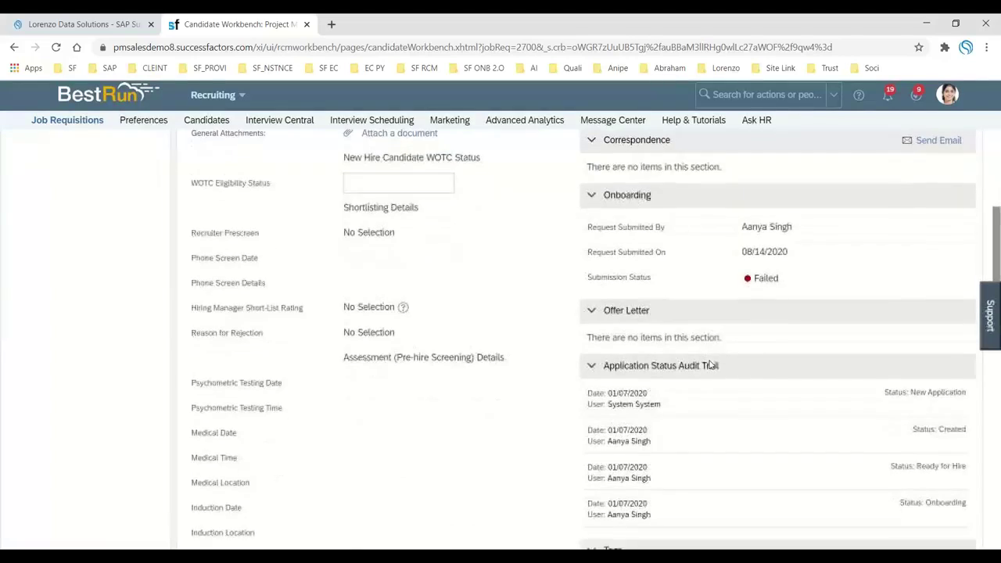
scroll(710, 365, "down", 10)
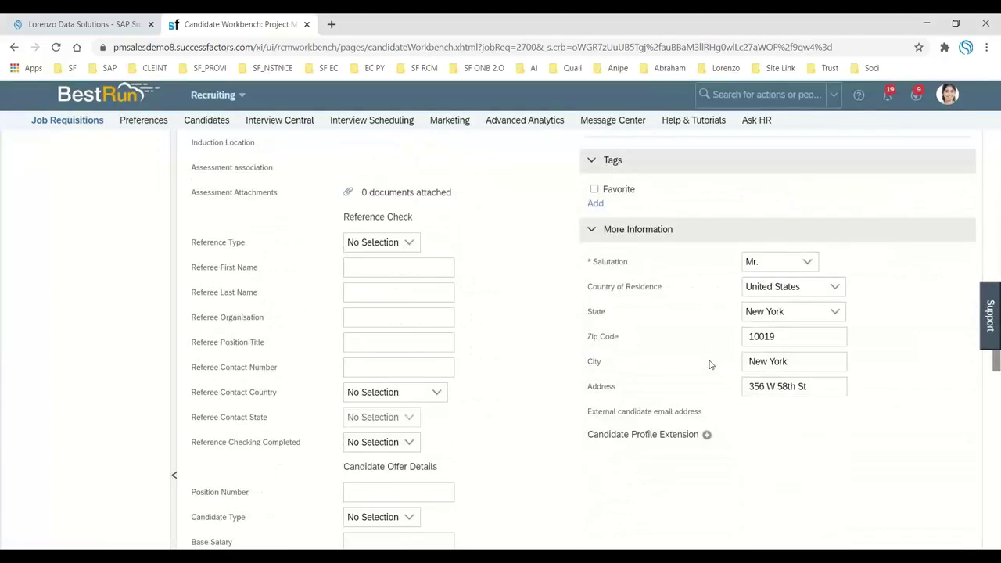
scroll(710, 365, "up", 15)
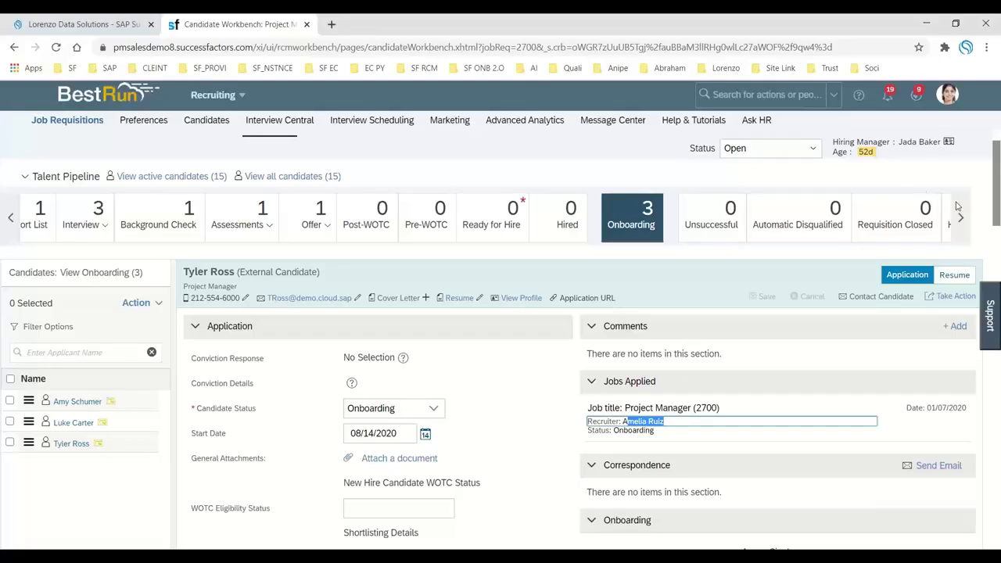
left_click_drag(834, 143, 942, 146)
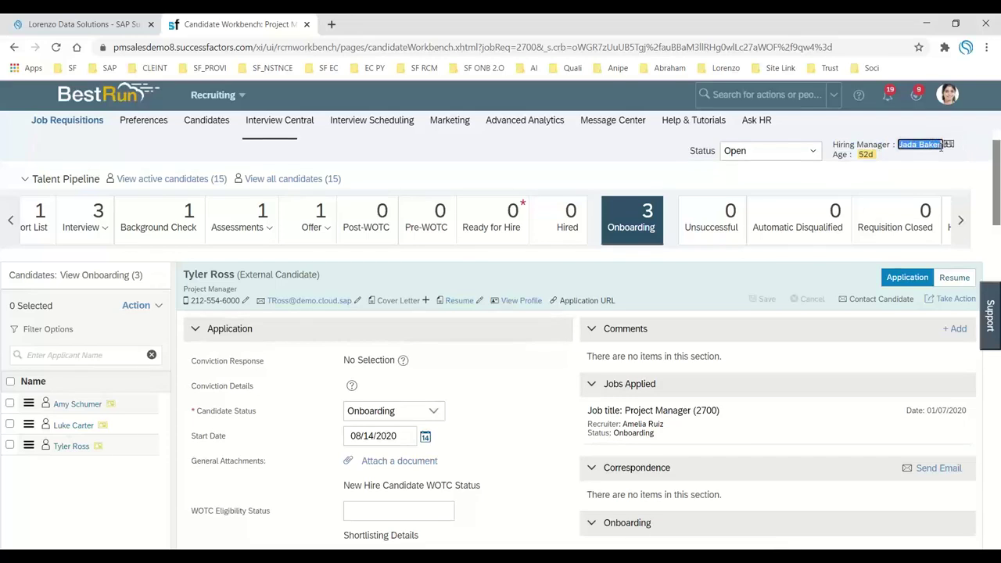
scroll(783, 437, "down", 3)
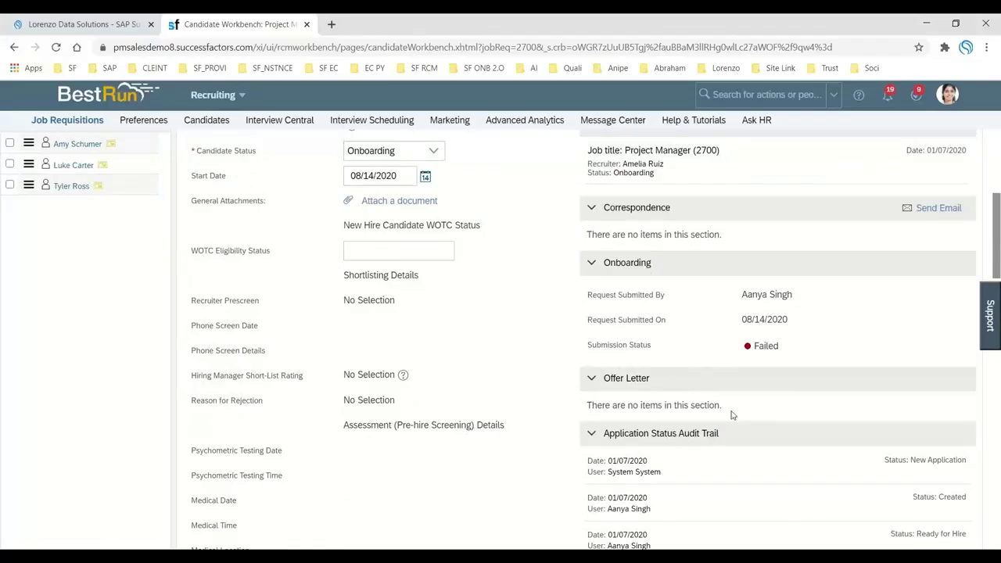
scroll(720, 428, "up", 4)
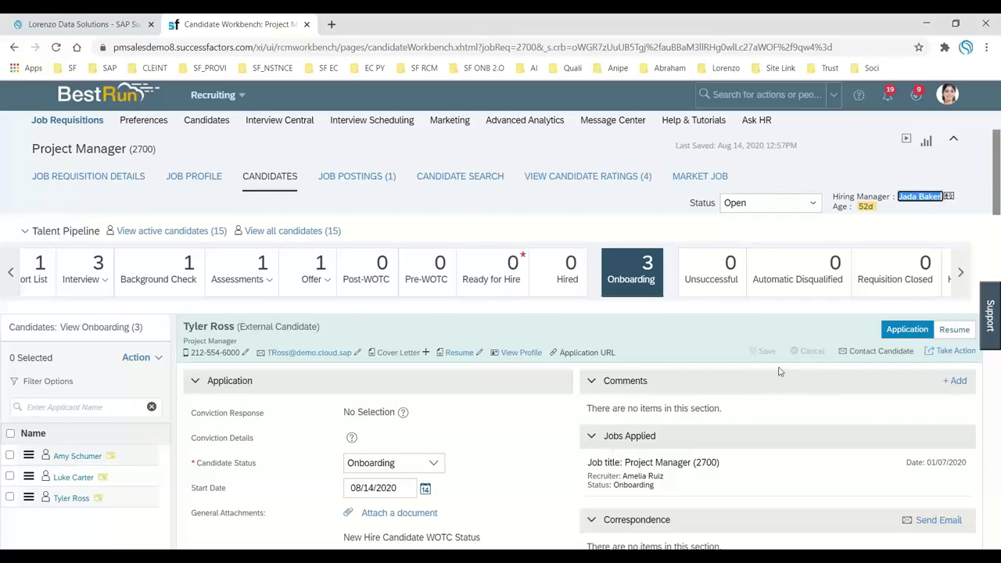
- Initiate onboarding for the Project Manager candidate, confirm, and dismiss the success message
left_click(955, 352)
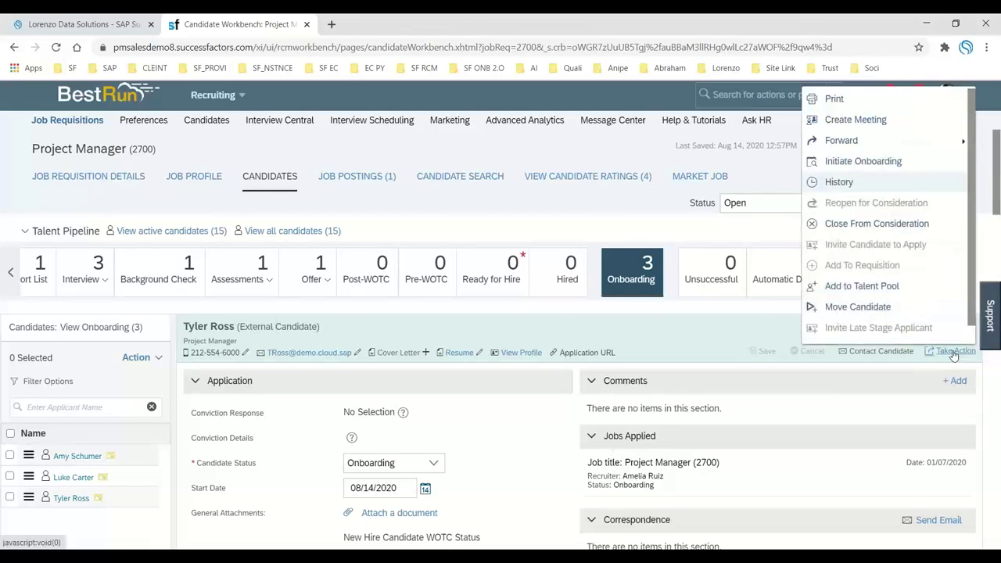
left_click(875, 163)
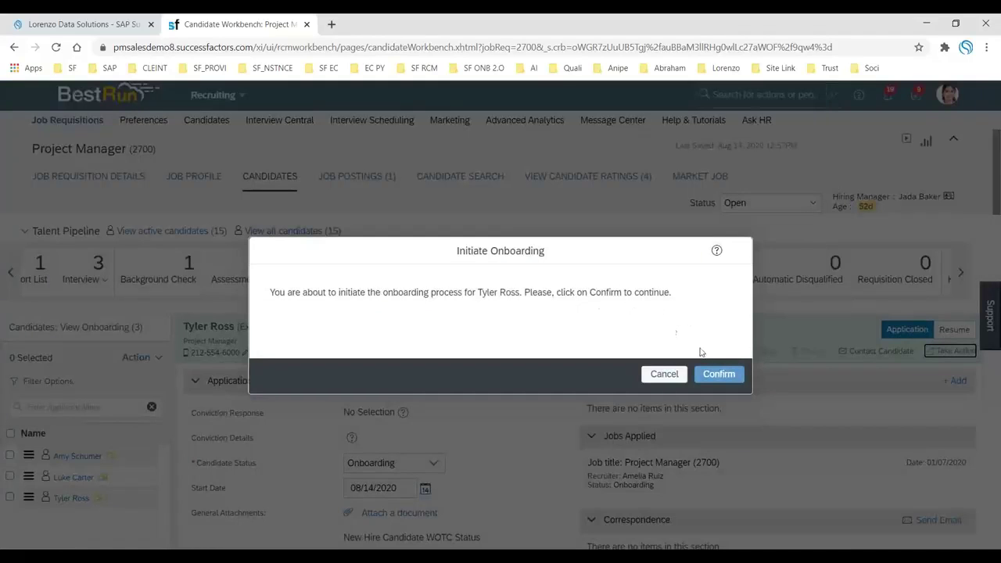
left_click(721, 375)
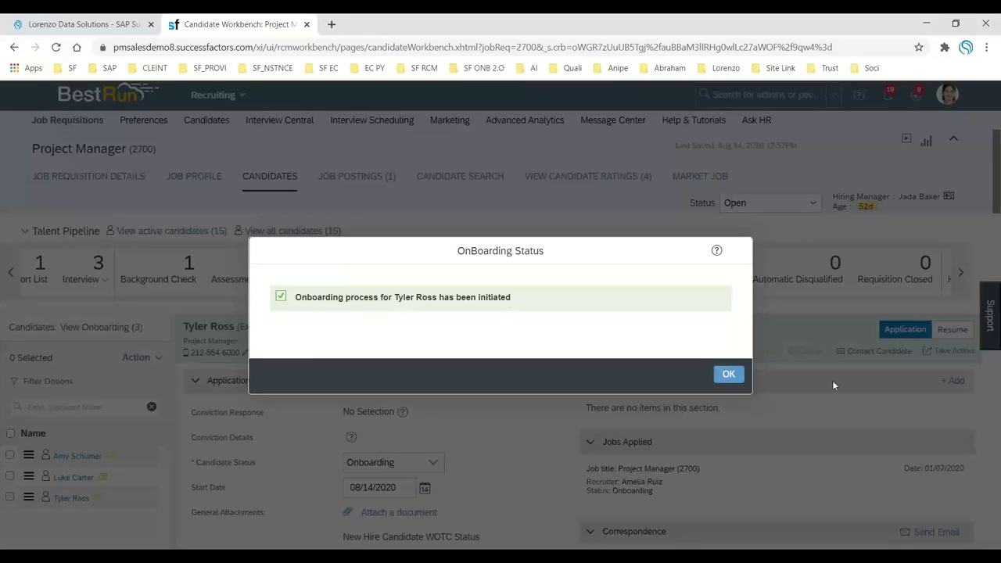
left_click(733, 374)
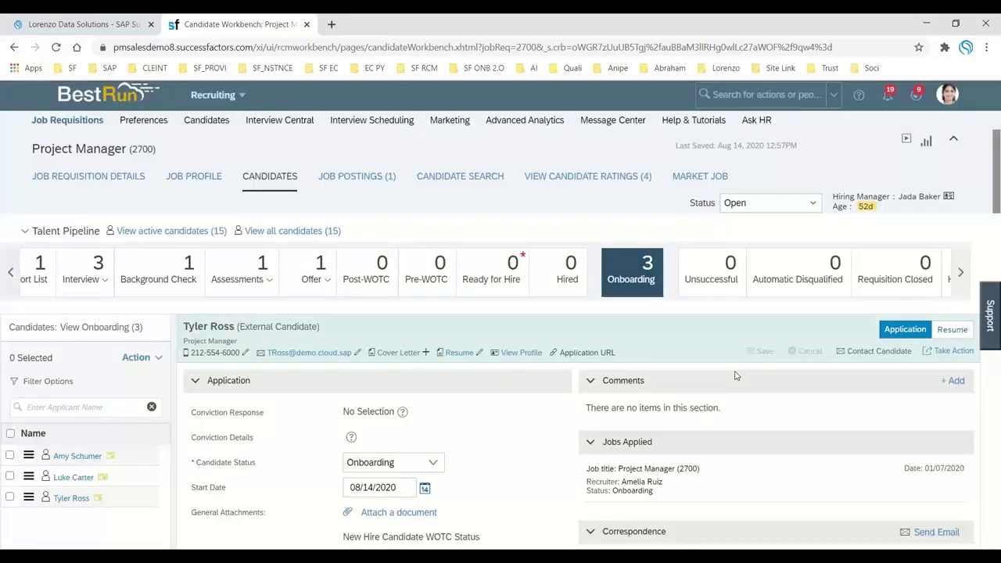
scroll(736, 376, "down", 4)
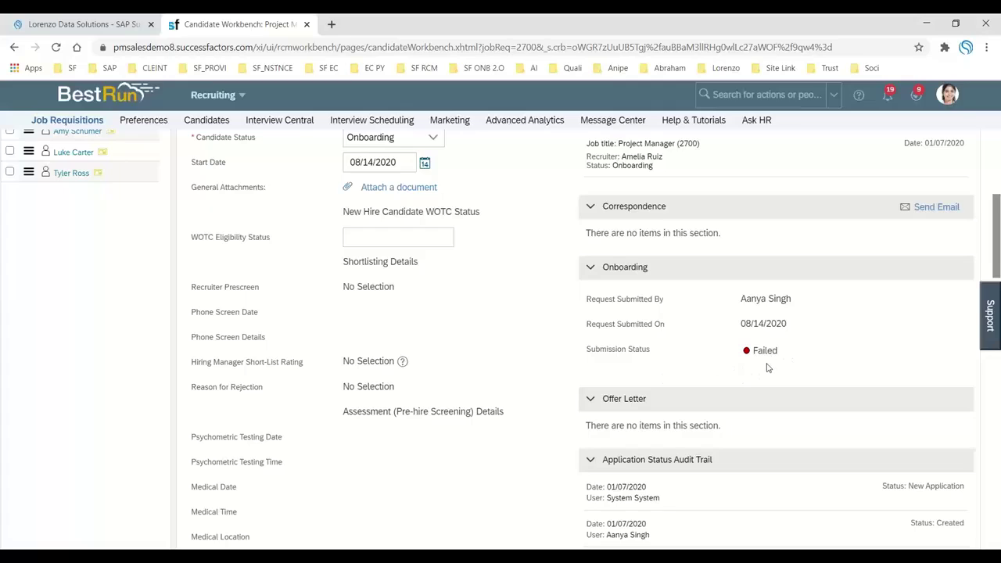
- List the three Onboarding-stage candidates and highlight the third one's Success initiation status
scroll(767, 368, "up", 4)
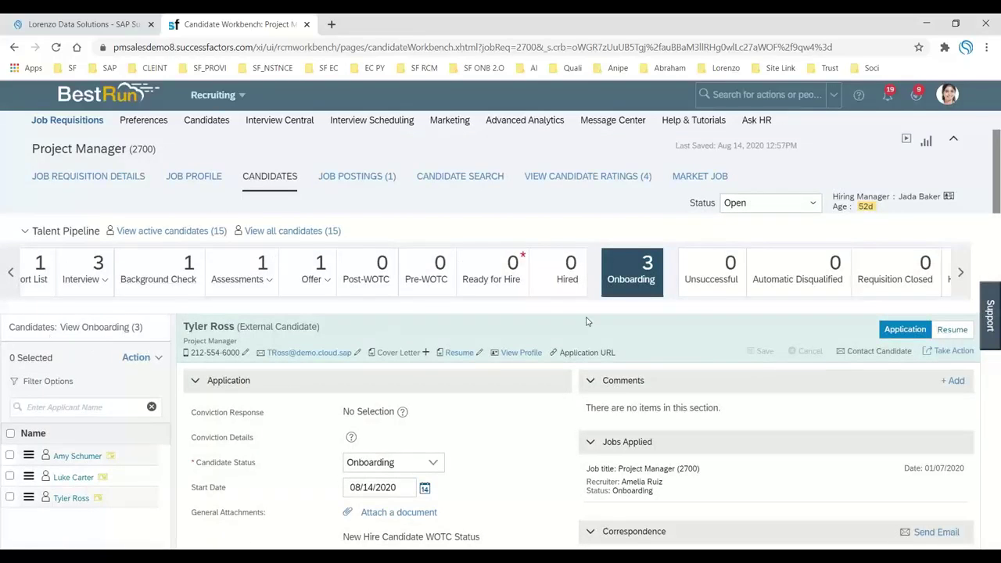
left_click(632, 280)
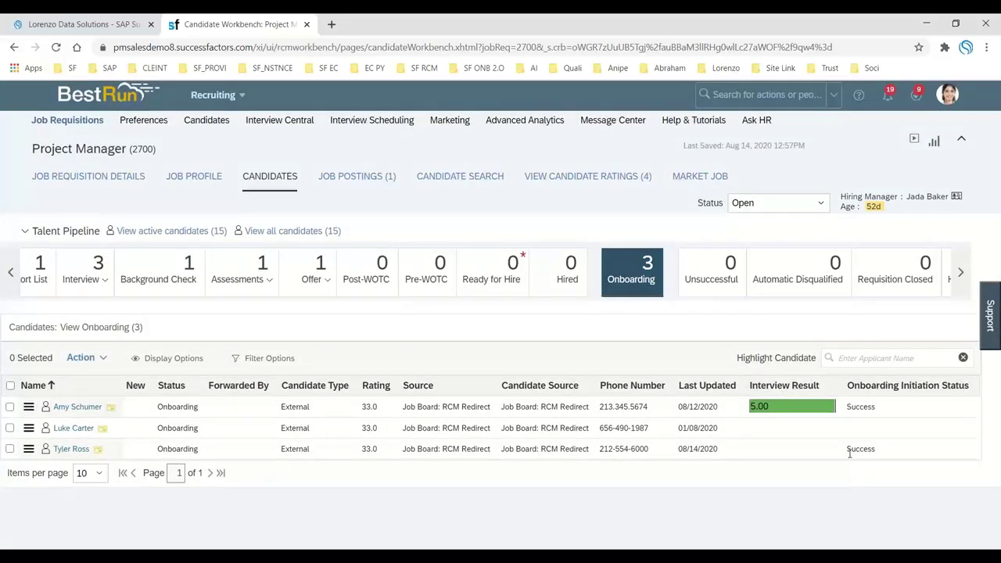
left_click_drag(847, 452, 881, 439)
left_click_drag(879, 386, 961, 391)
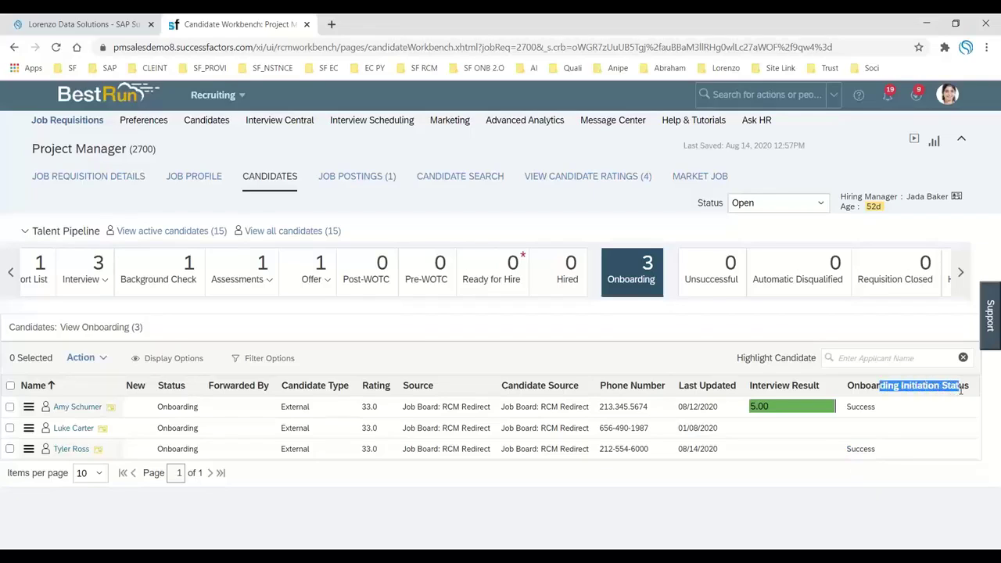
left_click_drag(847, 450, 883, 452)
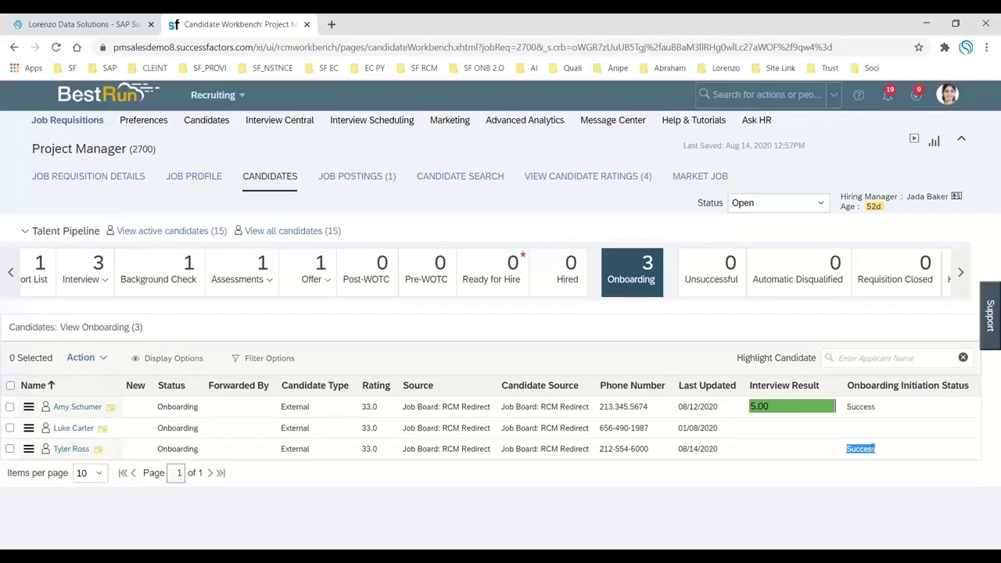
left_click(863, 453)
double_click(861, 449)
left_click(818, 487)
- Return to the SuccessFactors home page and open the Onboarding Dashboard tile
left_click(219, 94)
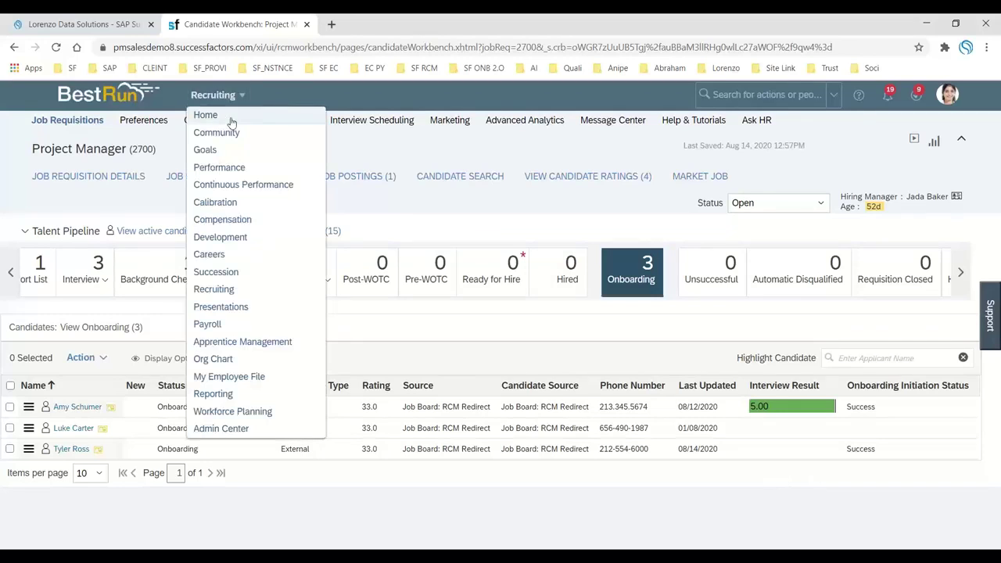
left_click(228, 115)
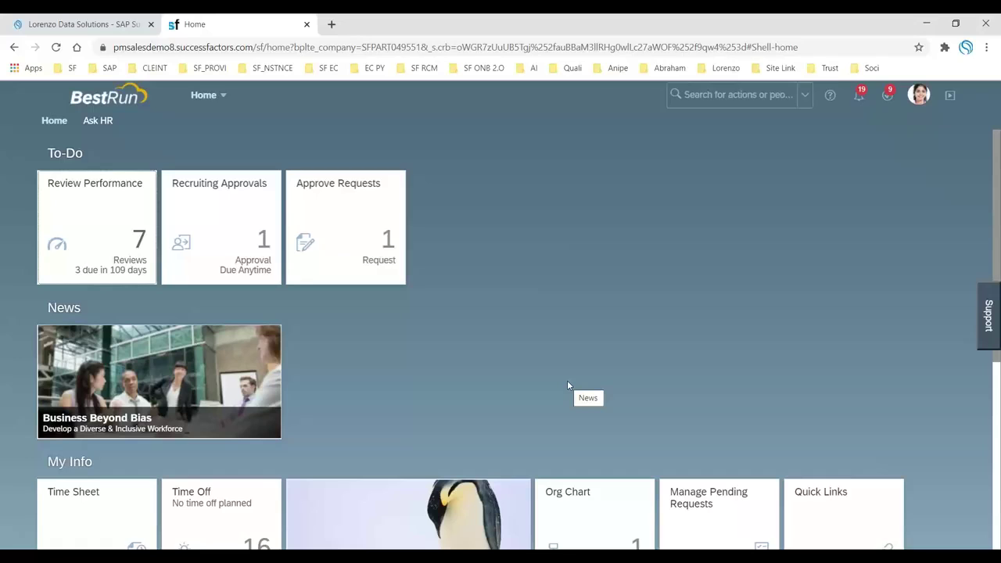
scroll(567, 383, "down", 5)
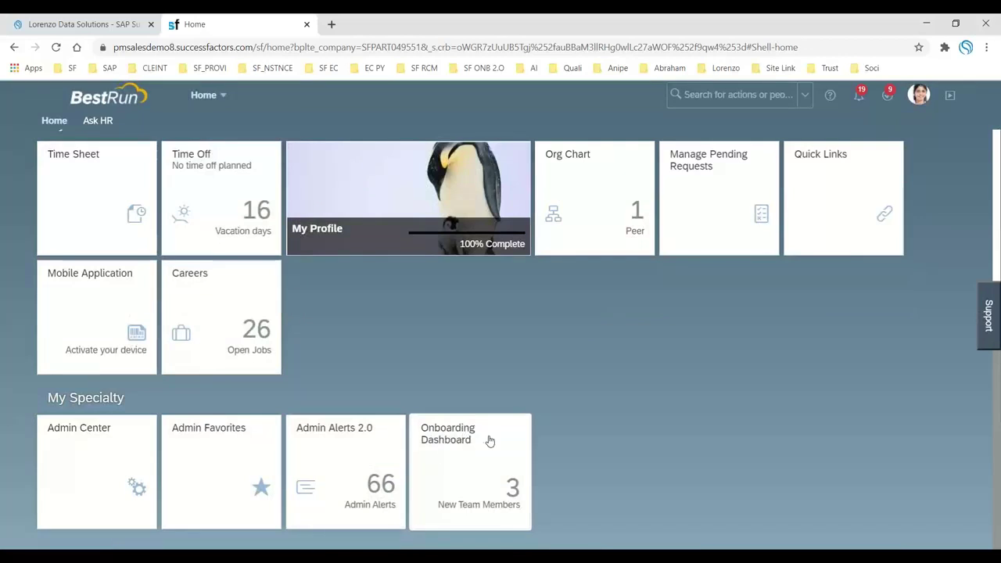
left_click(499, 486)
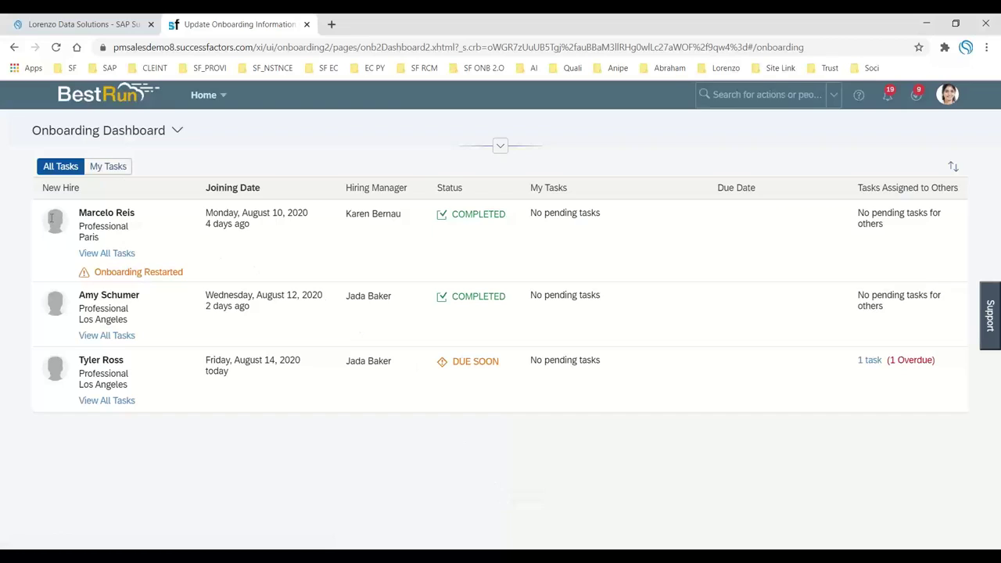
- Highlight the newest hire's name, DUE SOON status and No pending tasks entry
left_click_drag(85, 358, 153, 364)
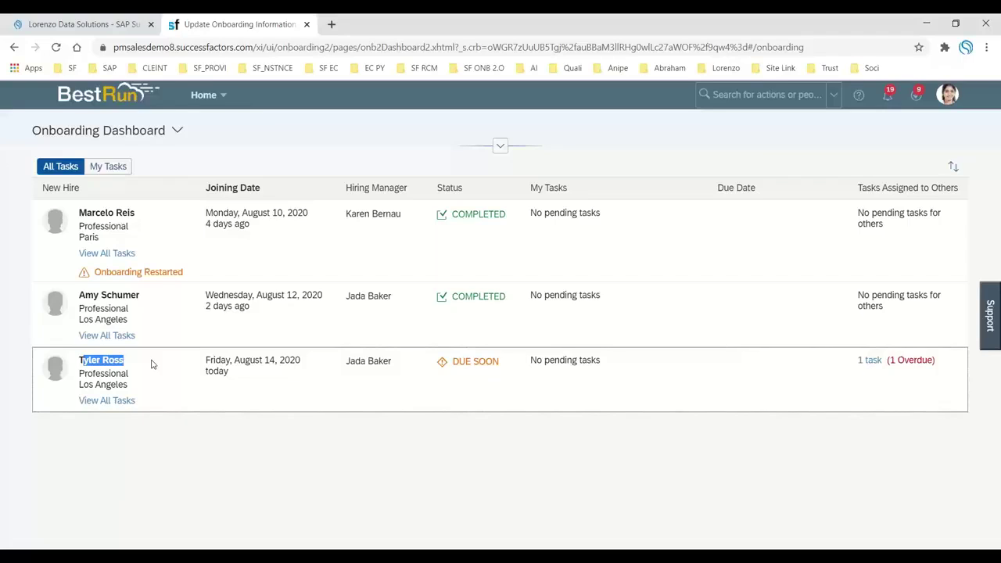
left_click_drag(453, 361, 483, 364)
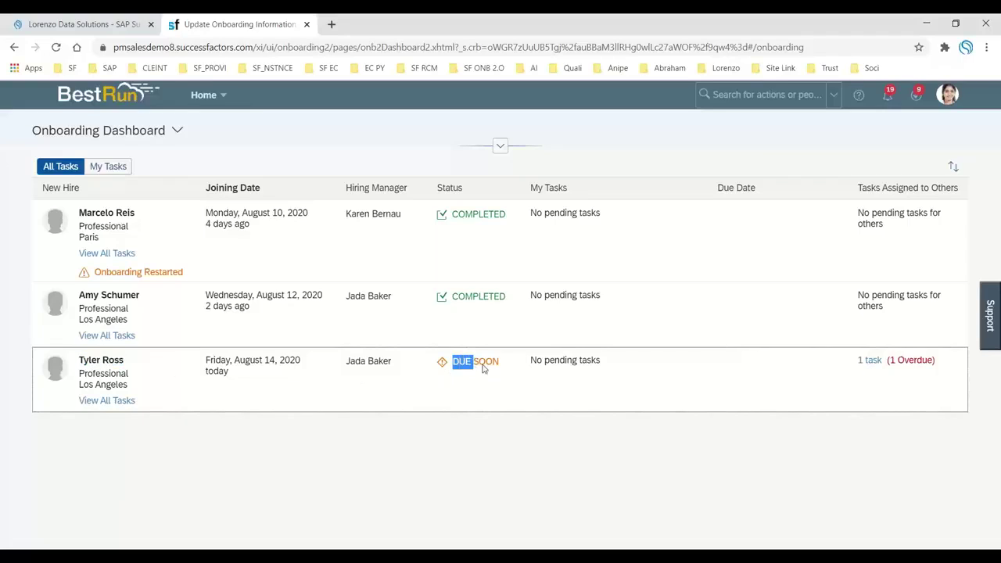
triple_click(536, 364)
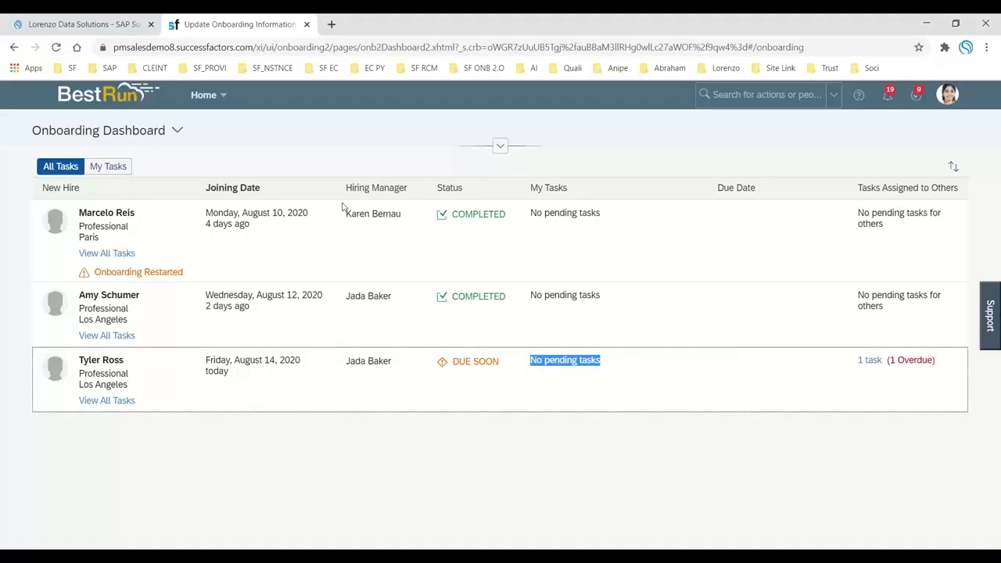
- Highlight the Hiring Manager column and copy the new hire's hiring manager name
left_click_drag(346, 194, 406, 190)
left_click_drag(350, 362, 395, 364)
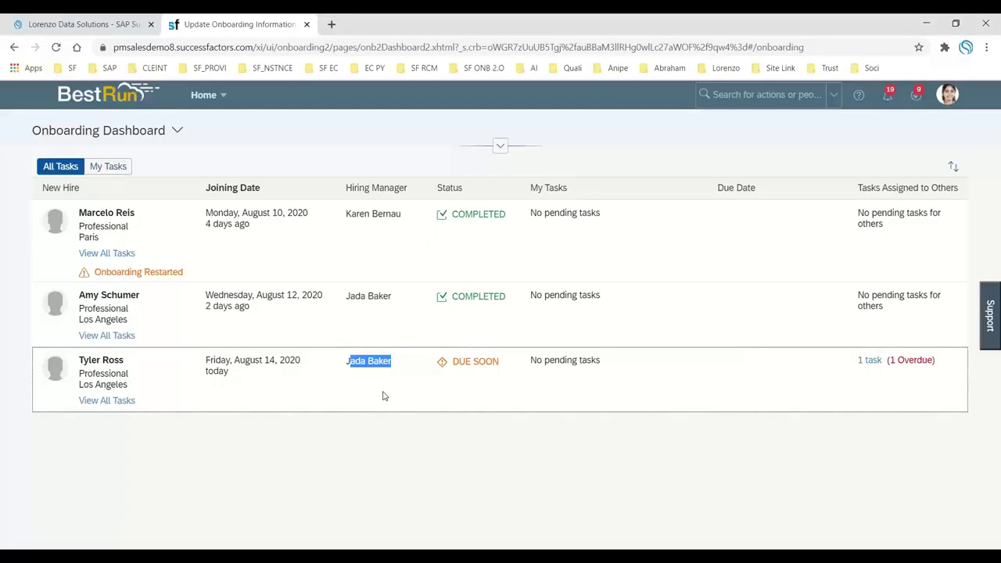
left_click(332, 383)
left_click_drag(345, 361, 391, 363)
key("ctrl+c")
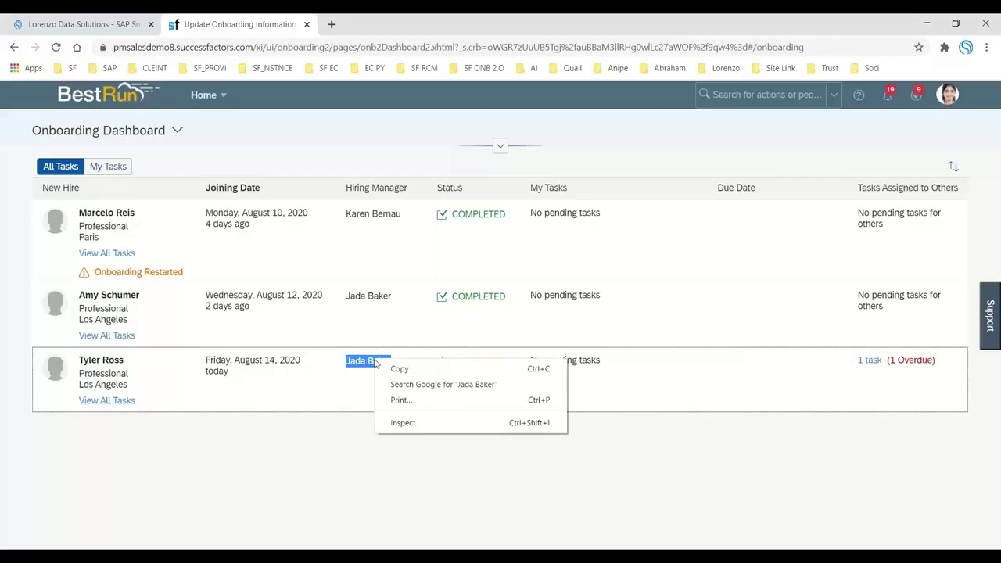
left_click(393, 369)
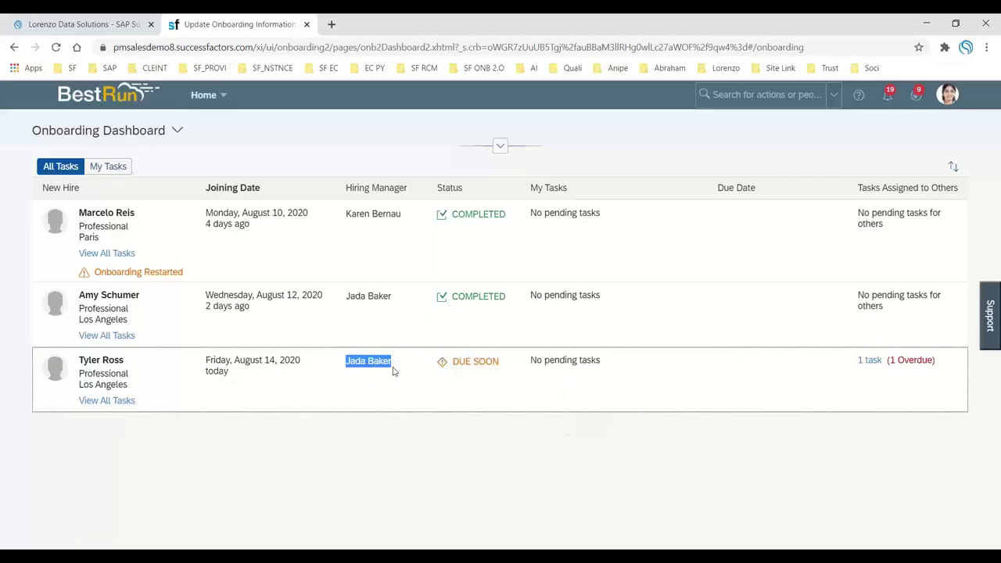
left_click(952, 100)
- Proxy as the hiring manager by pasting their name and choosing the matching user
left_click(883, 161)
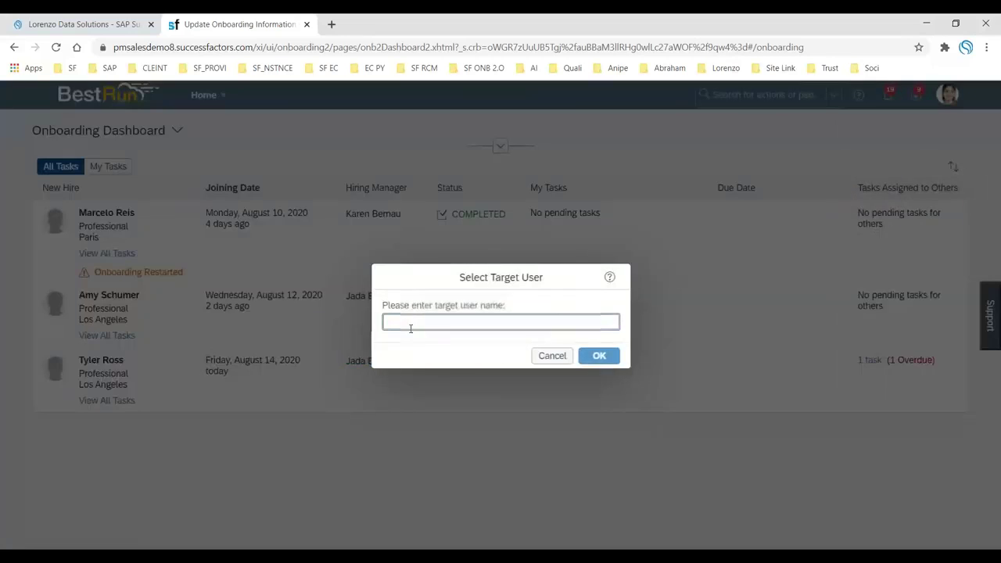
key("ctrl+v")
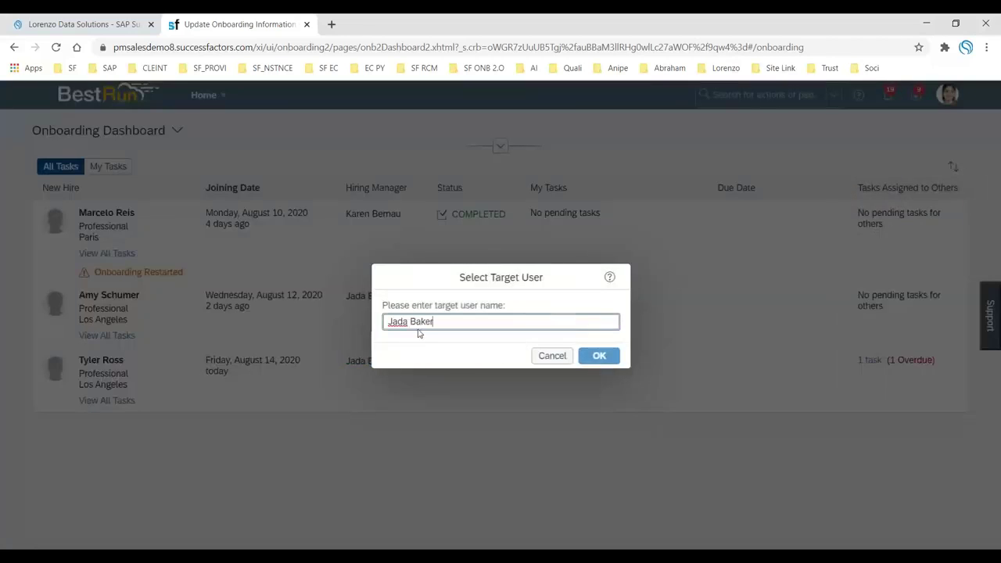
left_click(464, 318)
left_click(445, 343)
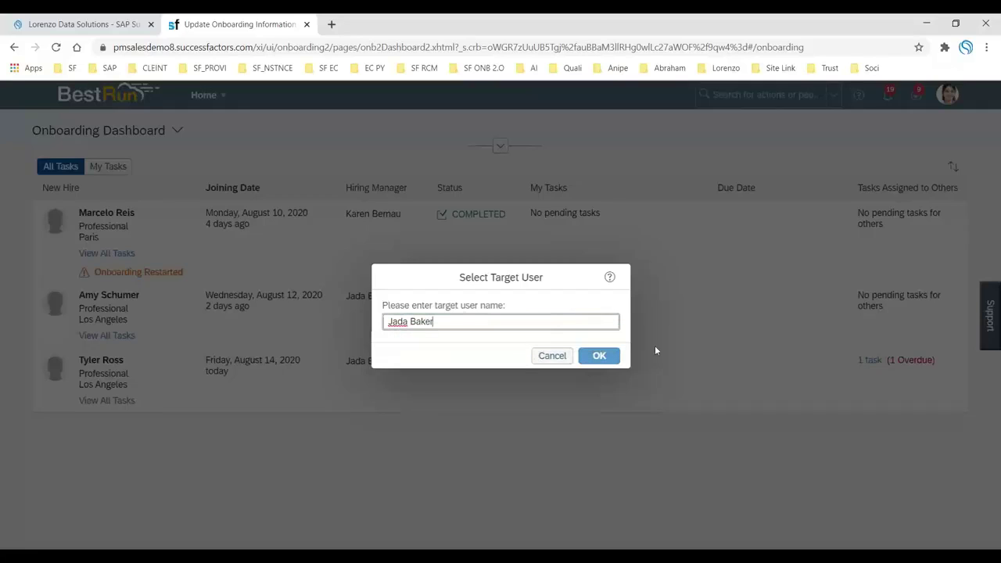
left_click(599, 357)
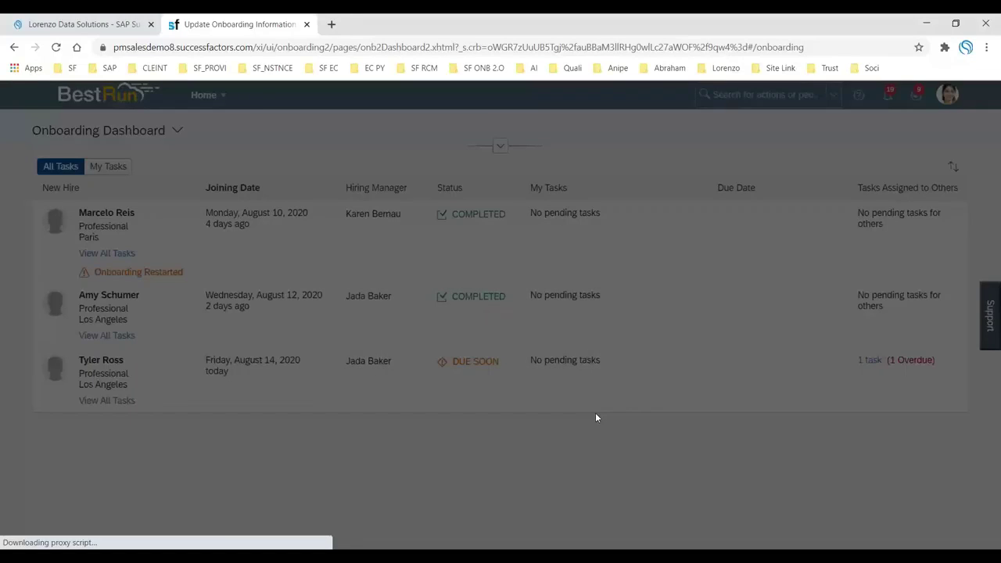
- Review the proxied home page's New Hire Data Review task due today, then log out
scroll(596, 415, "down", 1)
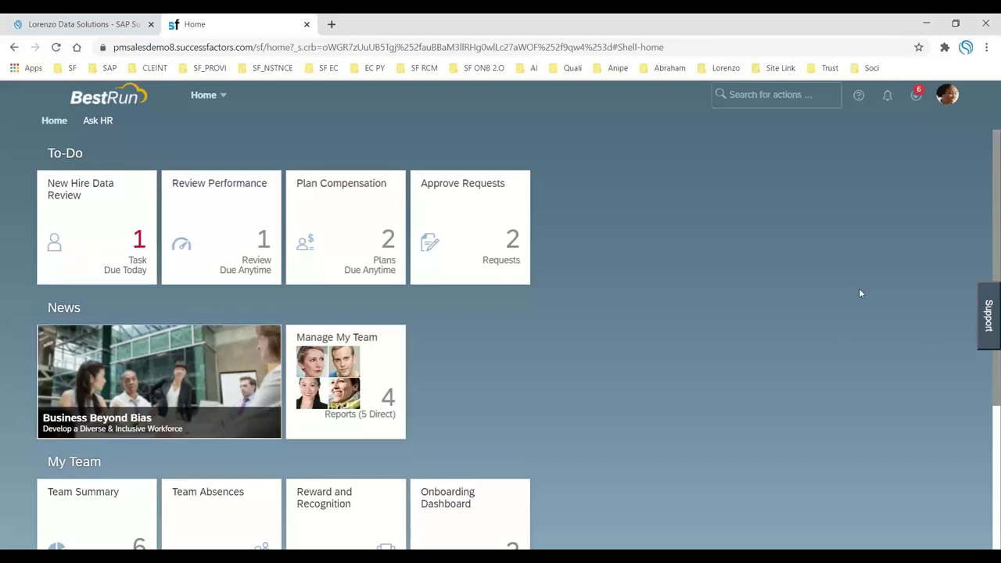
left_click(947, 94)
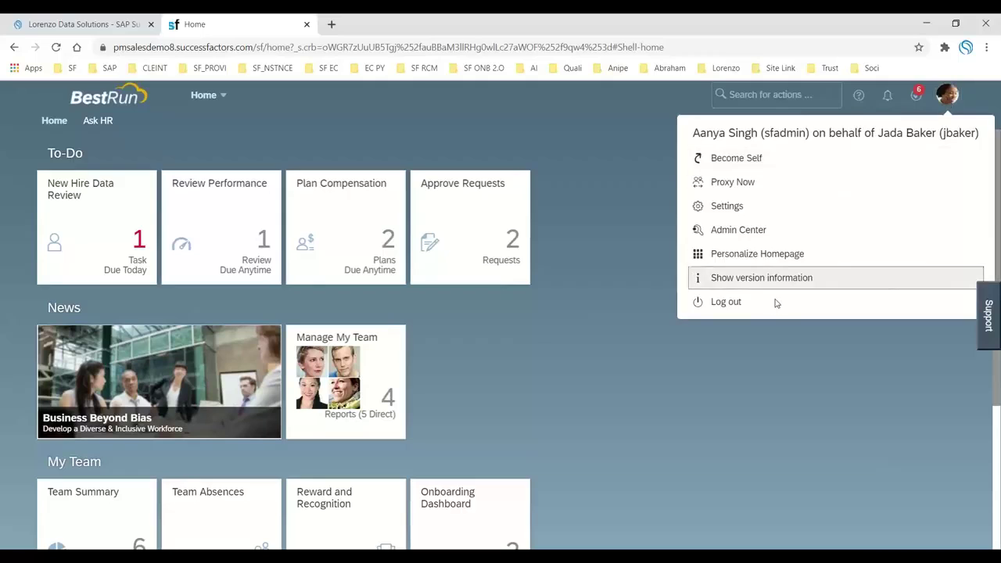
left_click(718, 302)
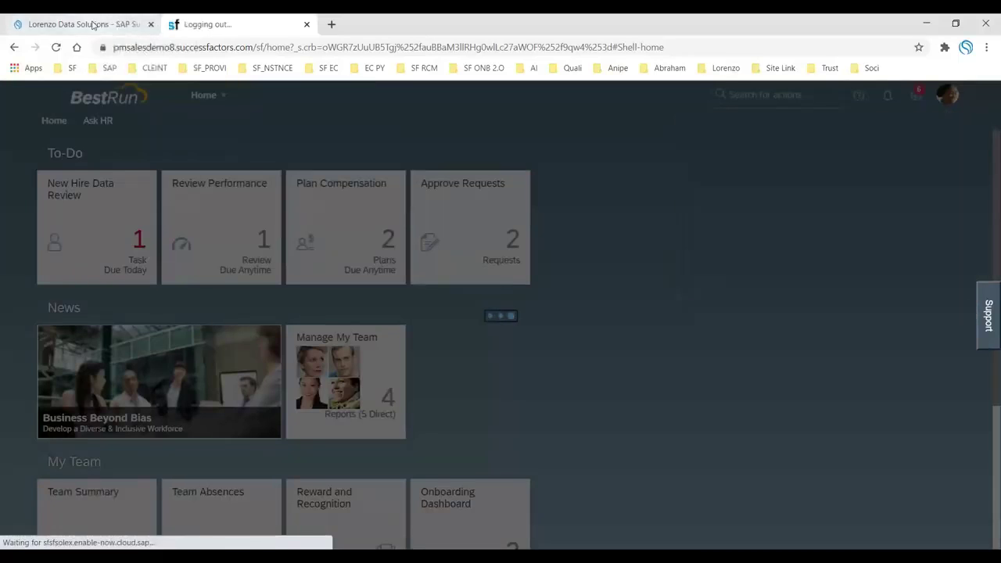
- Switch to the Lorenzo Data Solutions browser tab
left_click(93, 24)
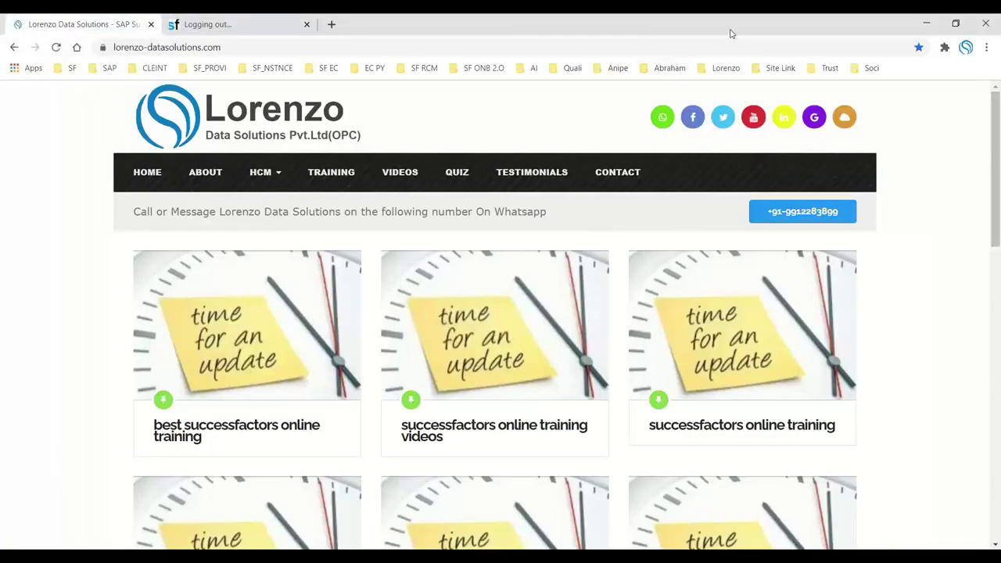